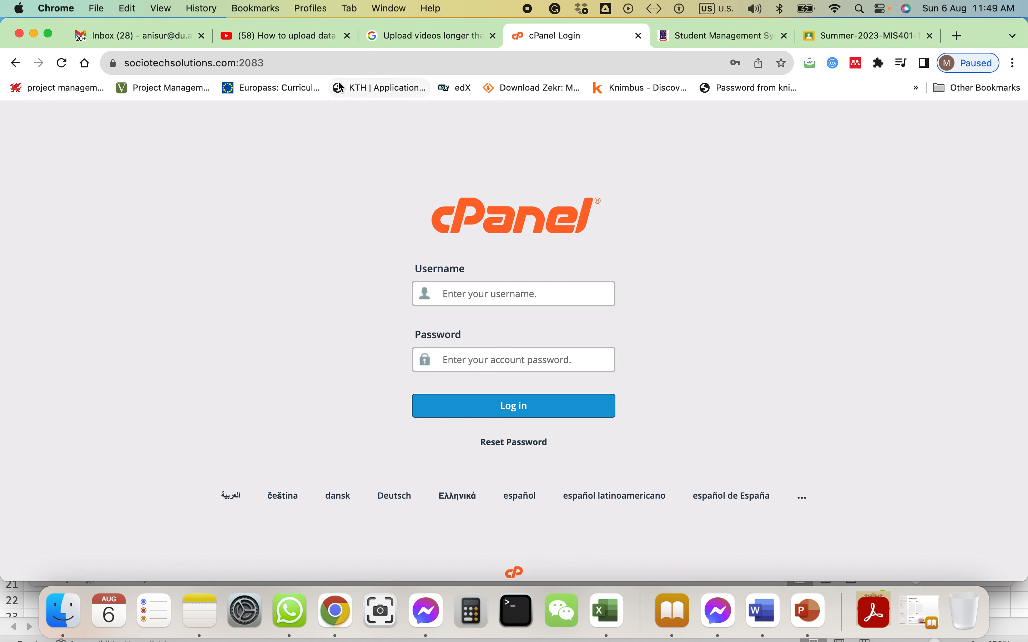
# Open the cPanel login page at sociotechsolutions.com/cpanel
pyautogui.click(280, 67)
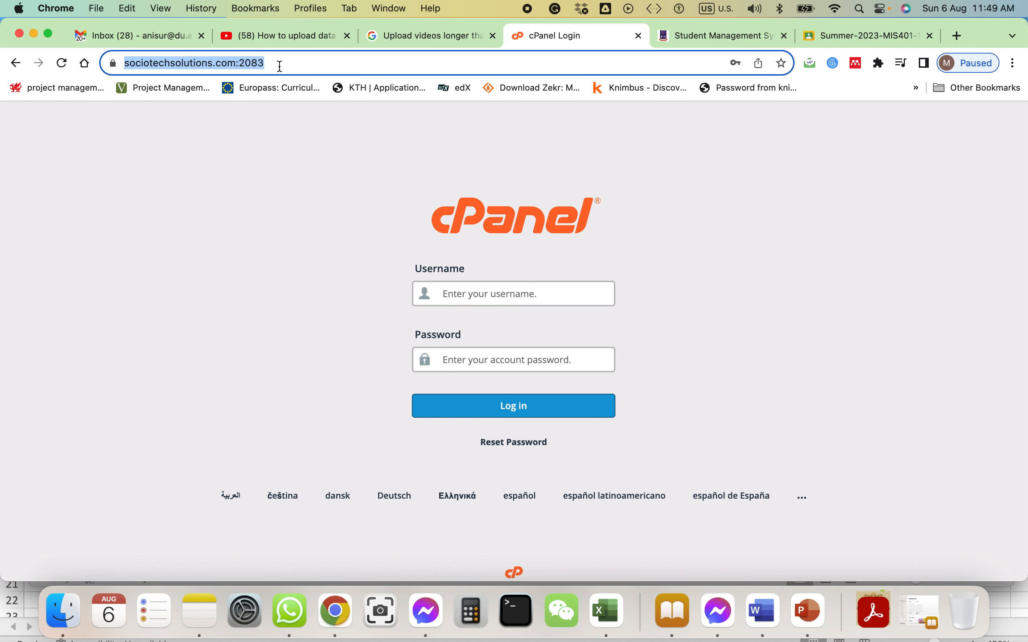
pyautogui.write('so')
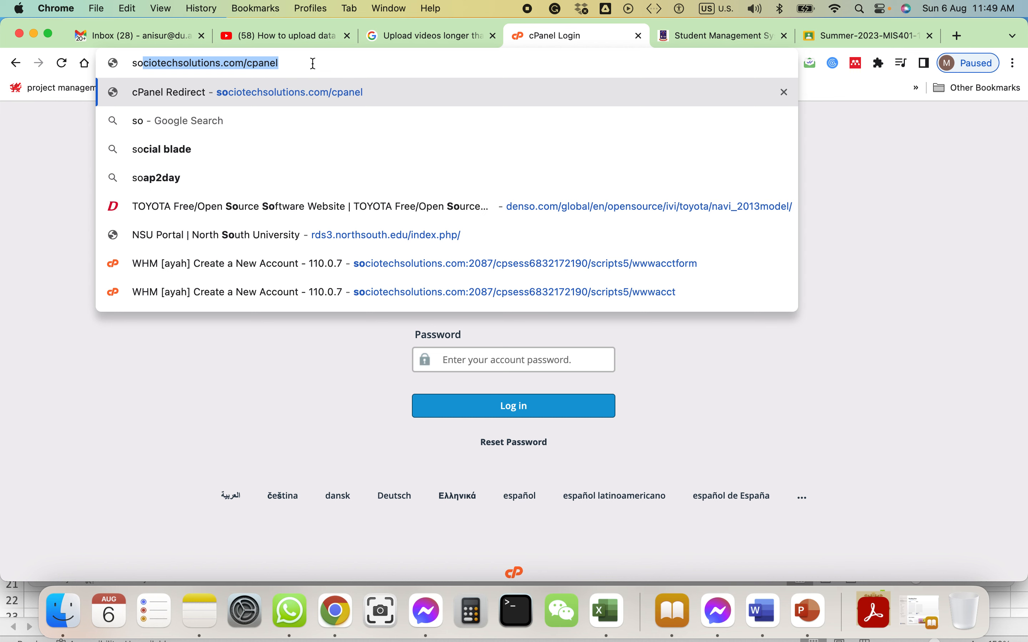
pyautogui.press('Return')
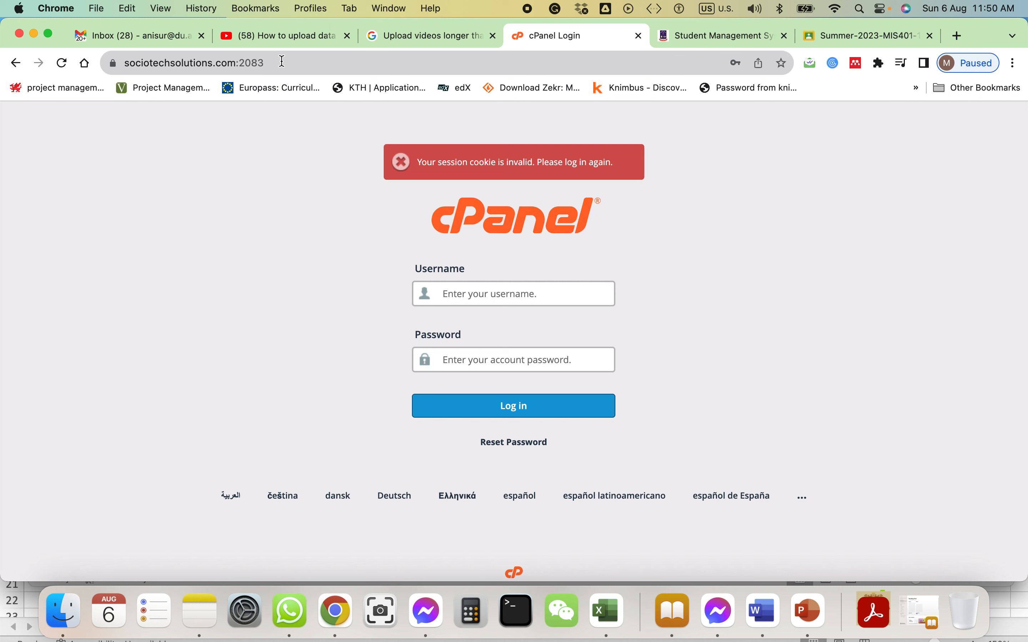
# Log in to the hosting account with the saved username and password and dismiss the Horde webmail notice
pyautogui.click(487, 298)
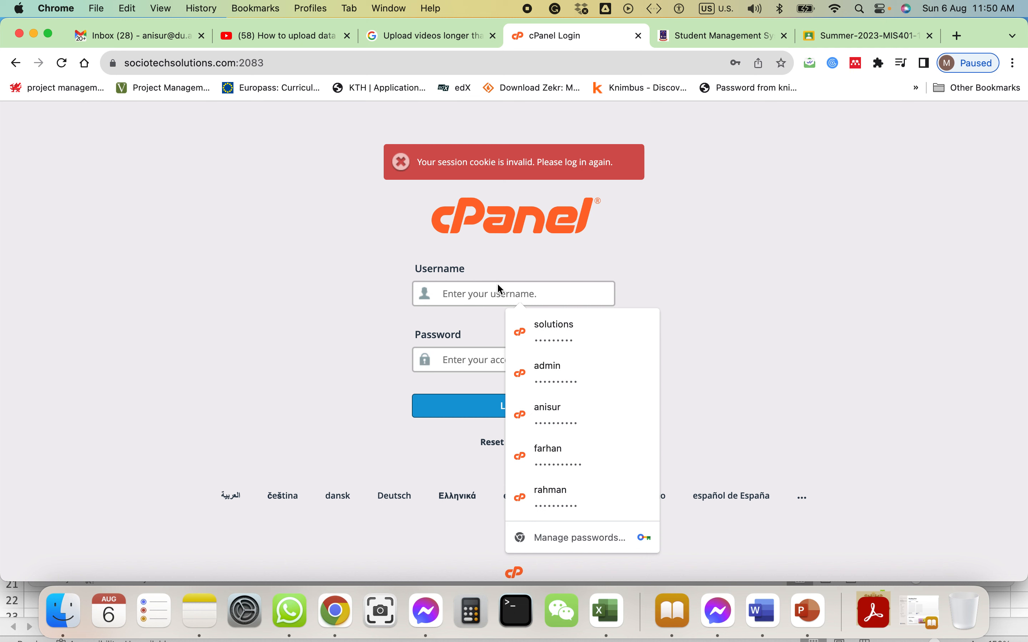
pyautogui.click(551, 338)
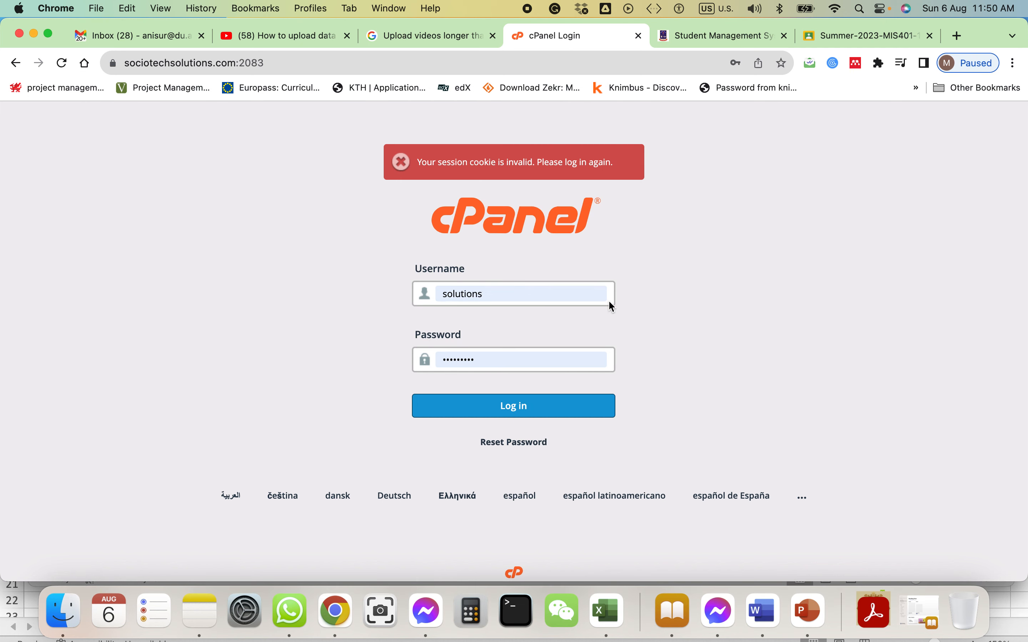
pyautogui.click(529, 406)
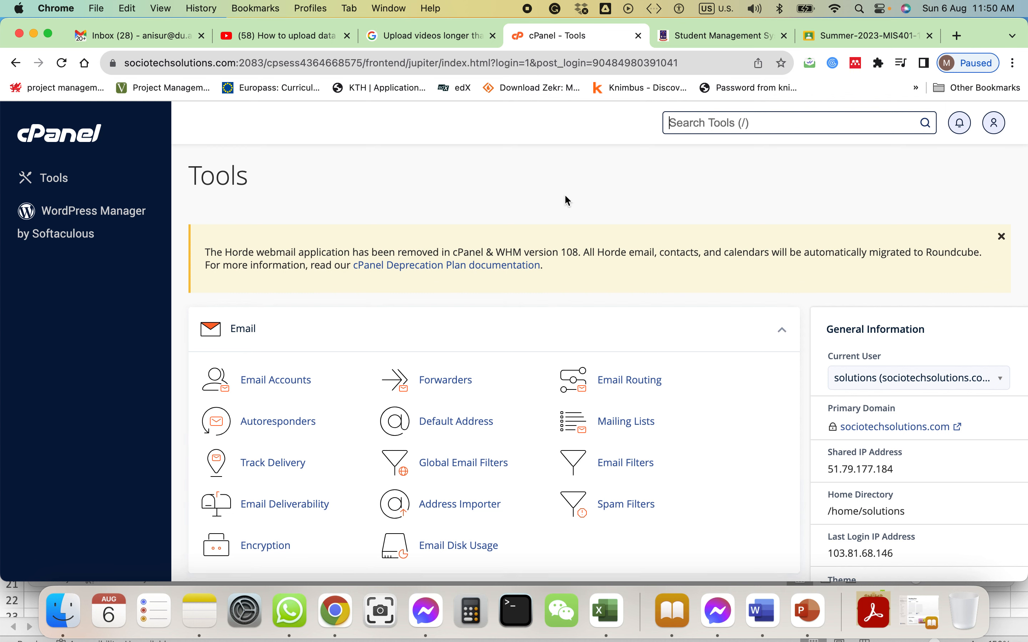
pyautogui.click(1002, 236)
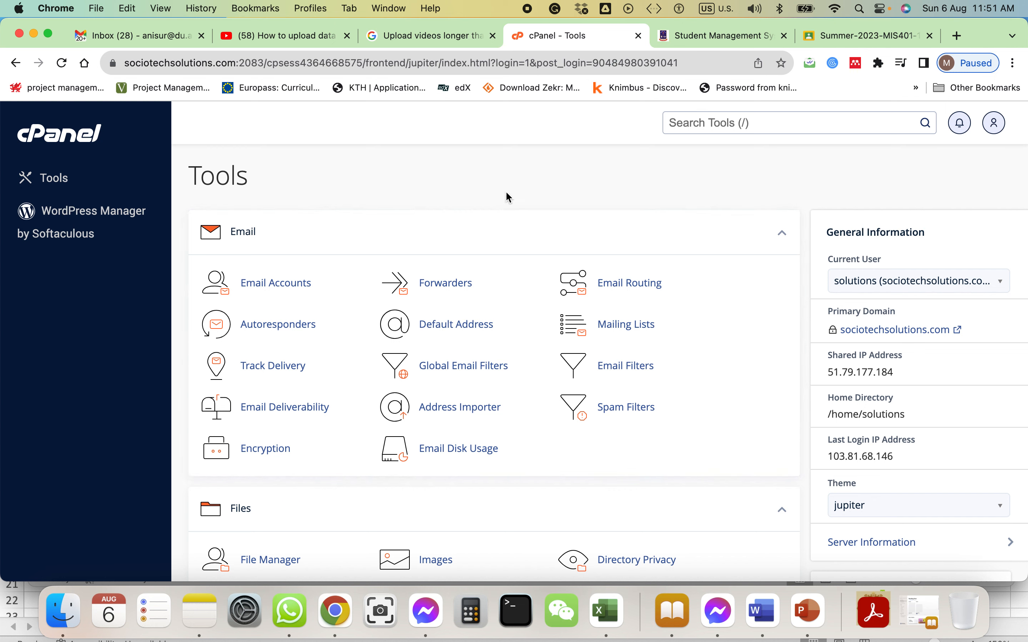
# Open the File Manager in a new browser tab to view the public_html folder's contents, and close it when done
pyautogui.scroll(-5, 507, 197)
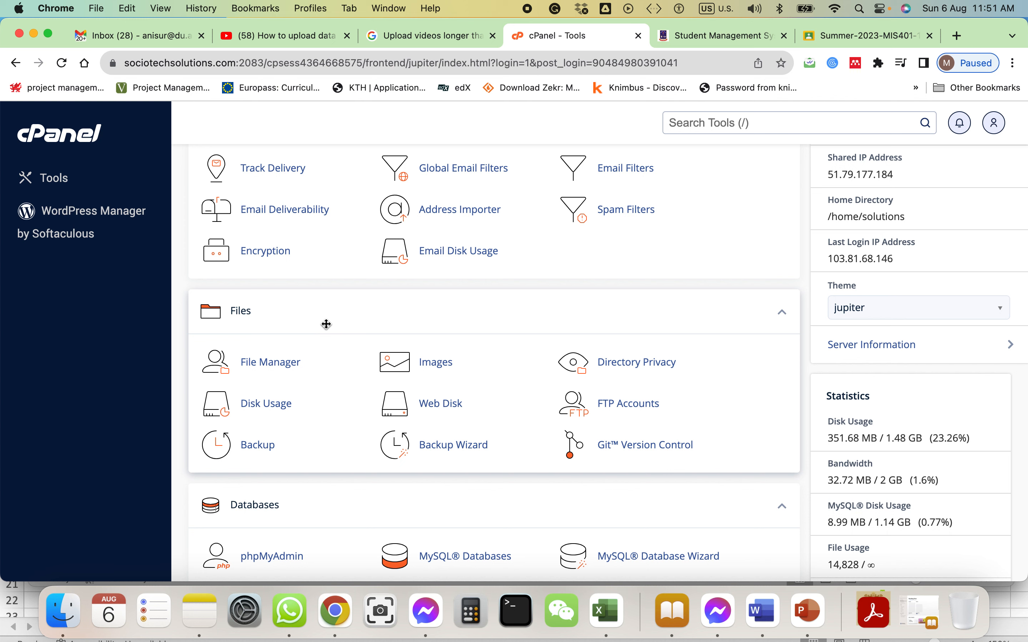
pyautogui.rightClick(274, 368)
pyautogui.click(297, 370)
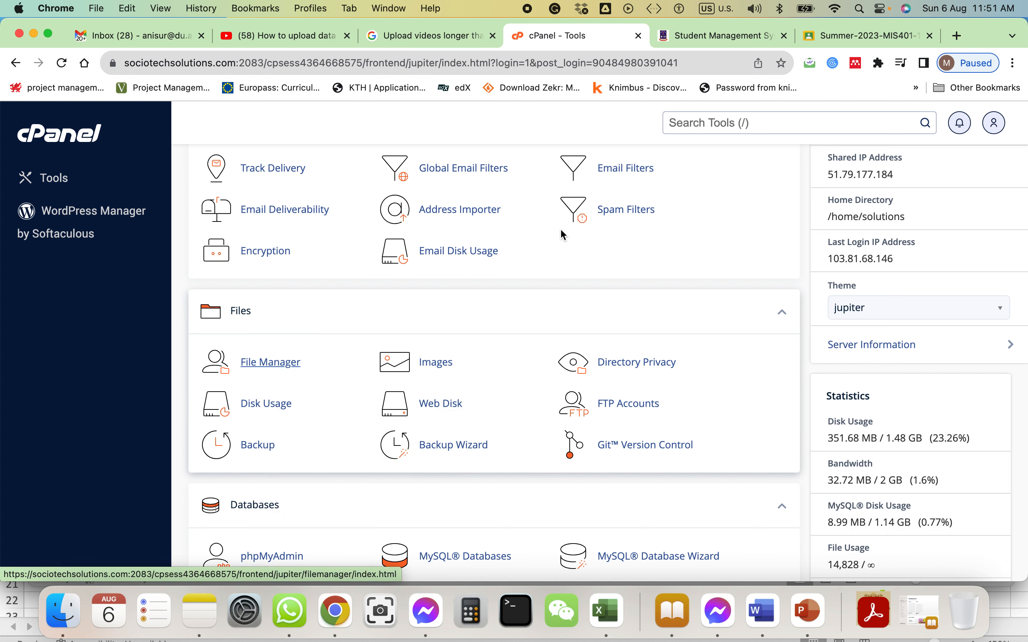
pyautogui.click(618, 34)
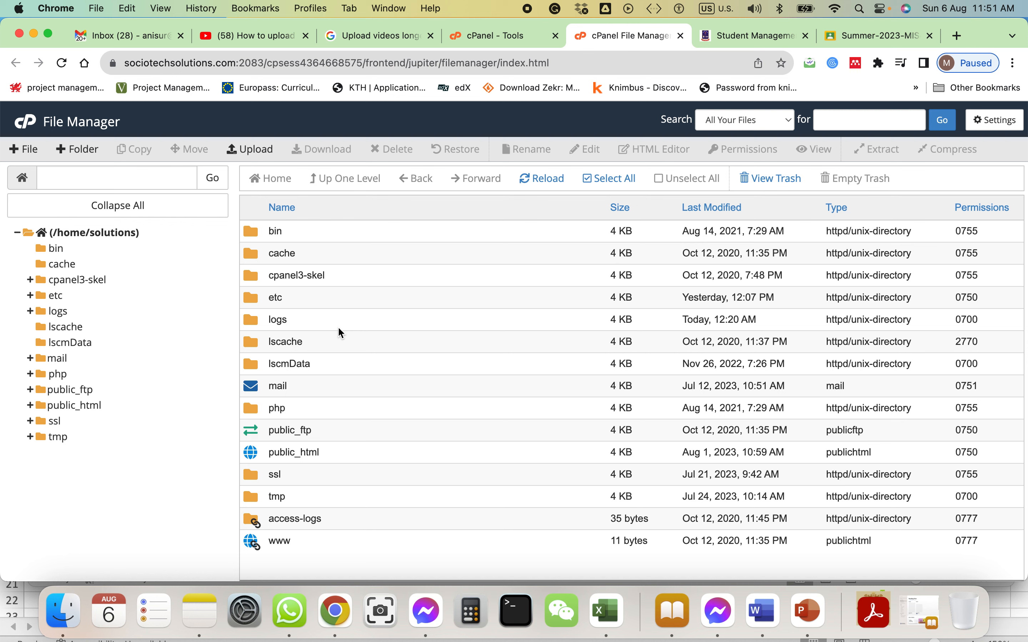
pyautogui.click(249, 456)
pyautogui.doubleClick(248, 456)
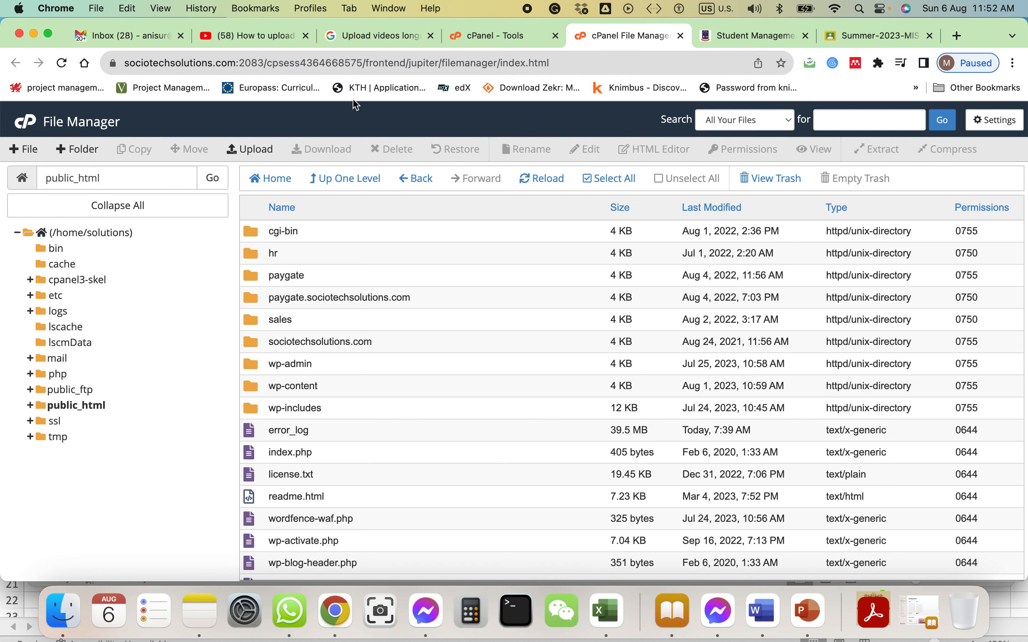
pyautogui.click(514, 28)
pyautogui.click(682, 35)
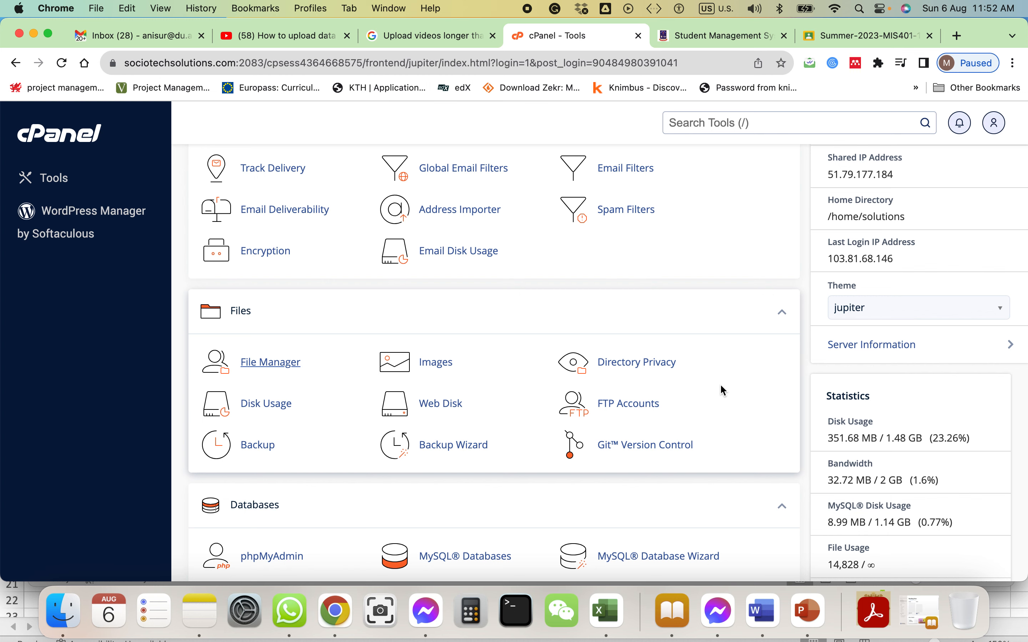
# Open phpMyAdmin from the Databases tools in a new browser tab and switch to it
pyautogui.scroll(-3, 721, 386)
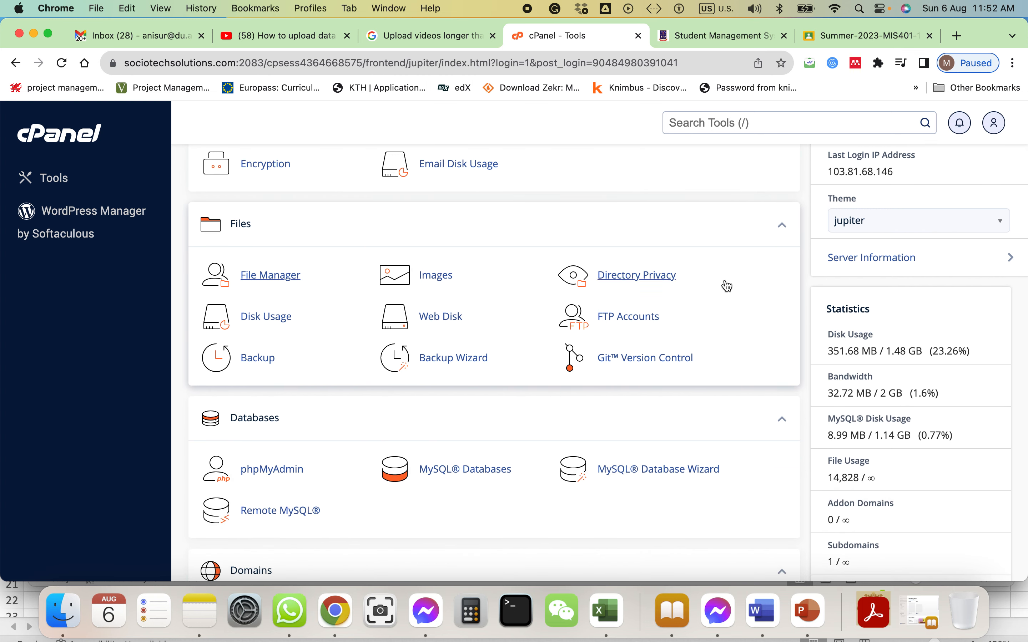
pyautogui.scroll(-6, 683, 374)
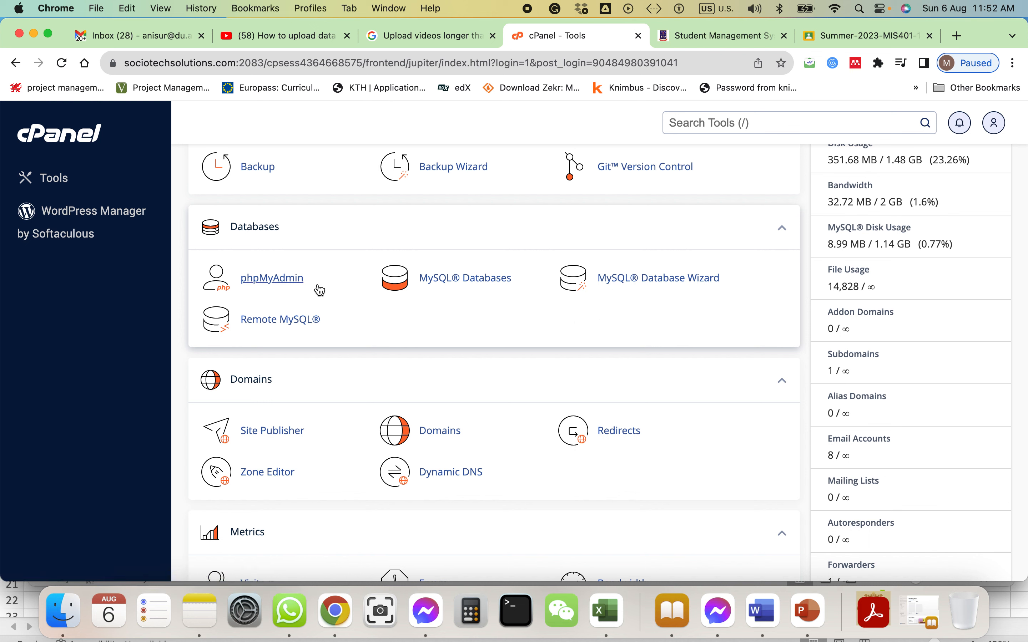
pyautogui.rightClick(291, 279)
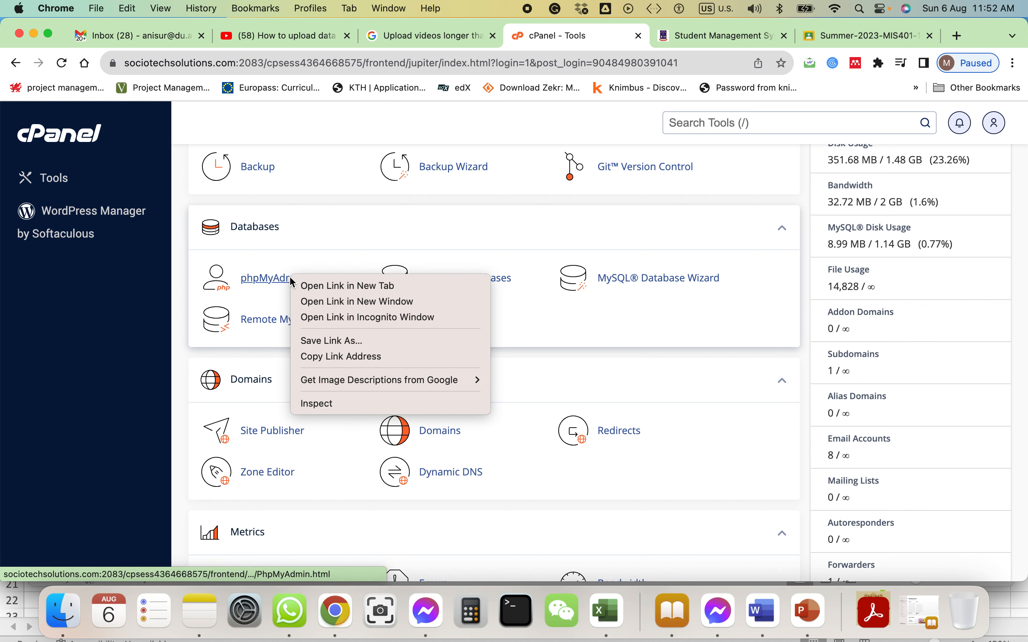
pyautogui.click(317, 288)
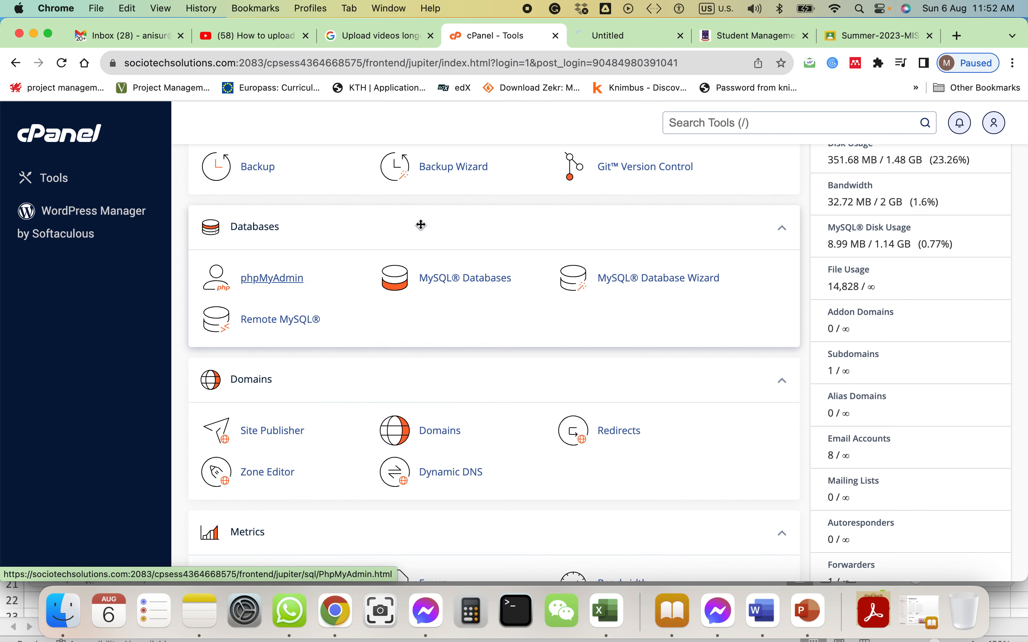
pyautogui.click(617, 32)
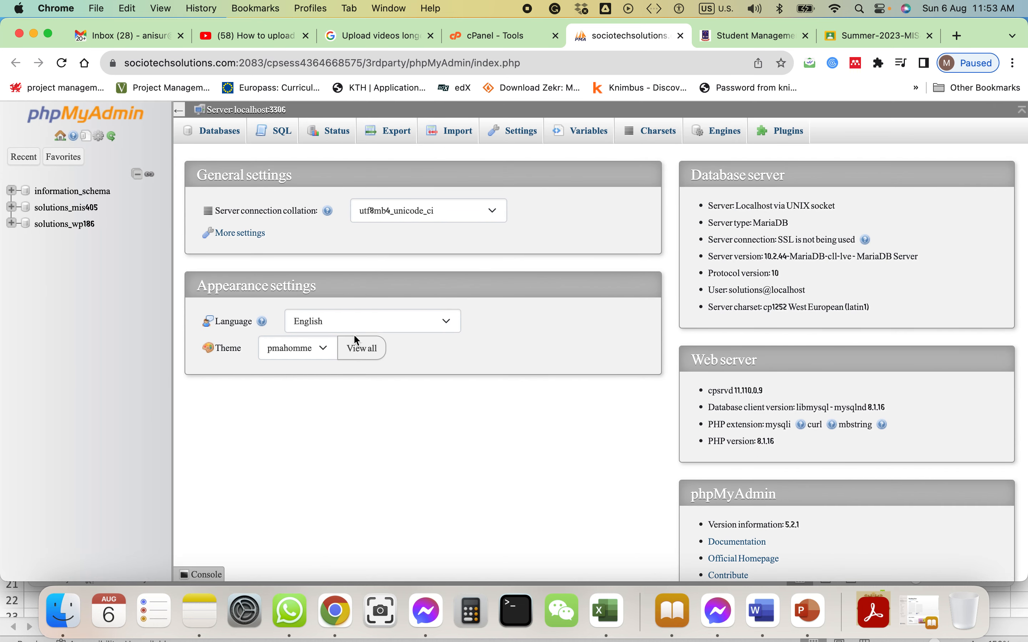
# Expand the solutions_mis405 and solutions_wp186 databases to look through their tables, and close phpMyAdmin
pyautogui.click(64, 157)
pyautogui.click(12, 208)
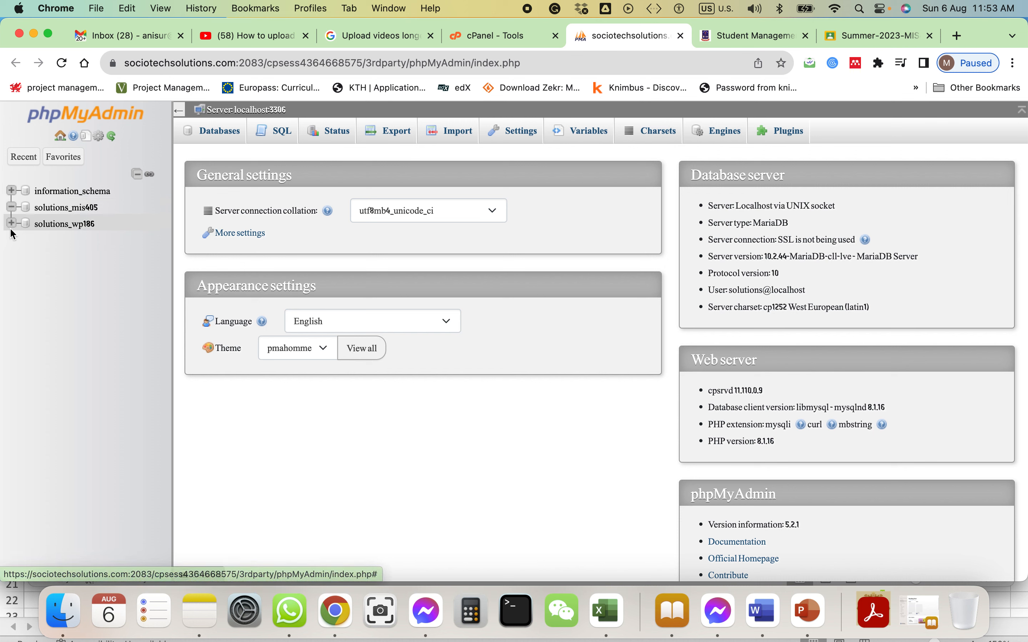
pyautogui.click(12, 224)
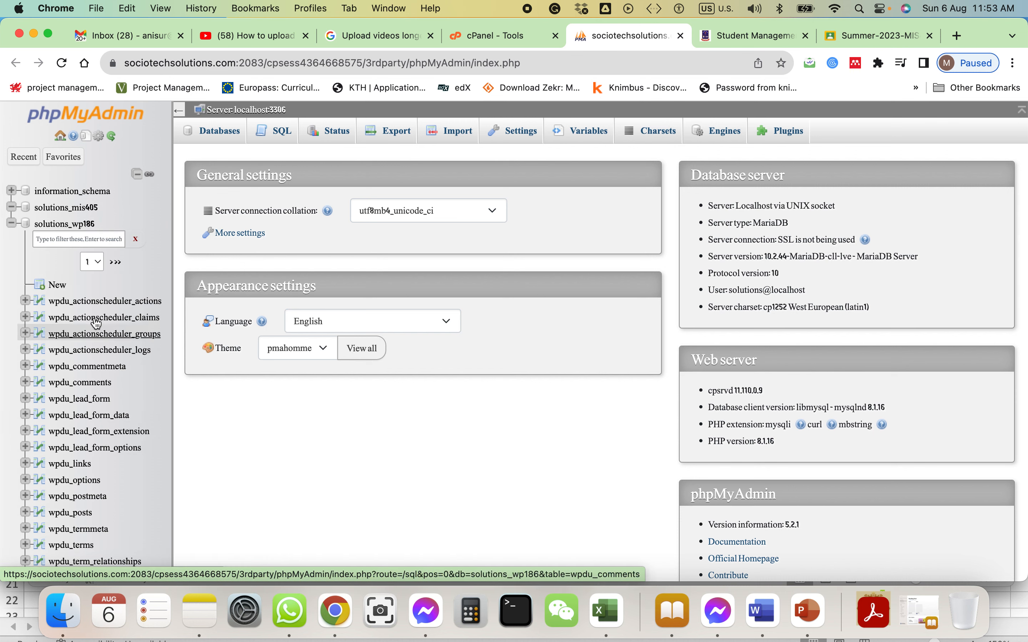
pyautogui.scroll(-5, 93, 382)
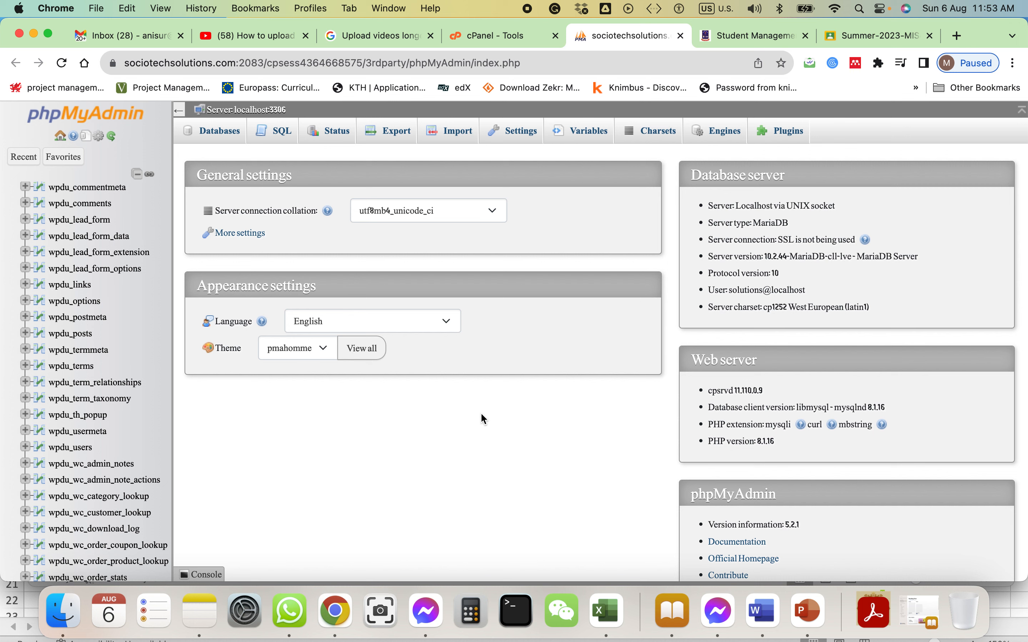
pyautogui.click(681, 36)
# View the Domains list and the Create a New Domain form without creating a domain, and return to the tools overview
pyautogui.scroll(-5, 420, 322)
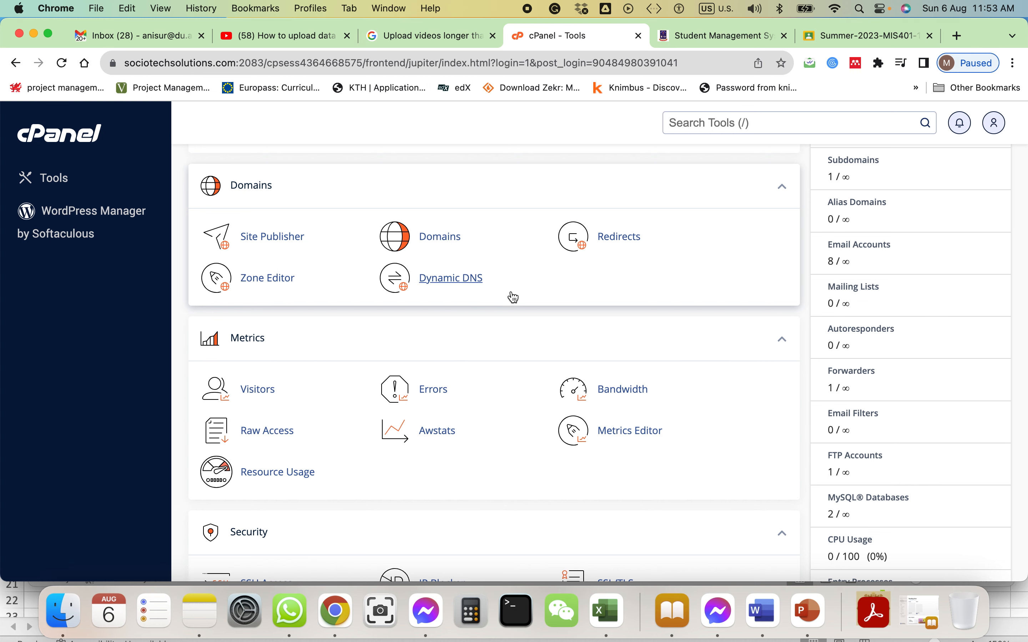
pyautogui.click(446, 237)
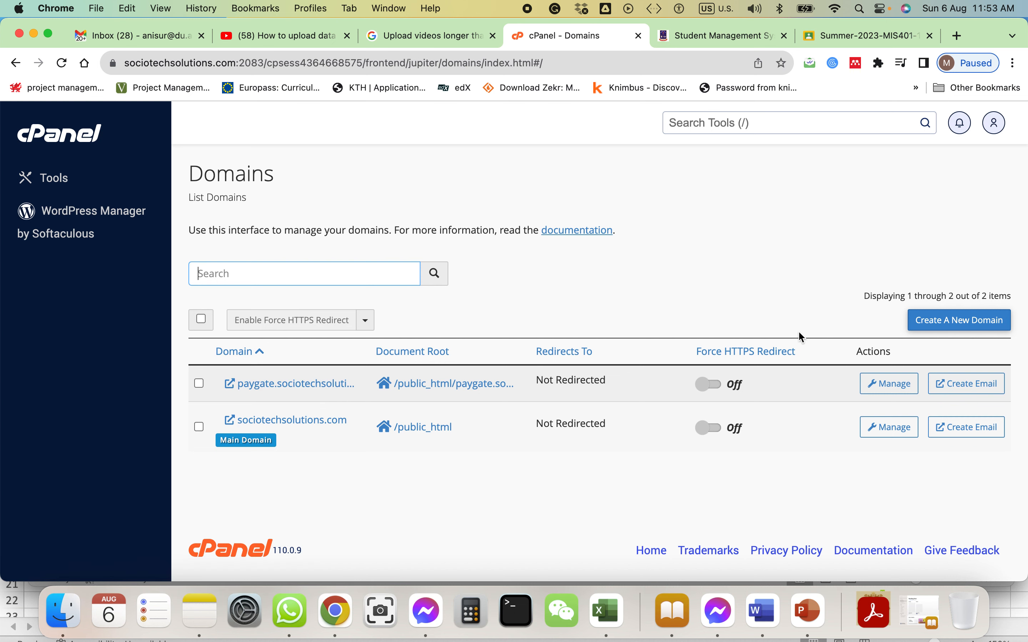
pyautogui.click(939, 326)
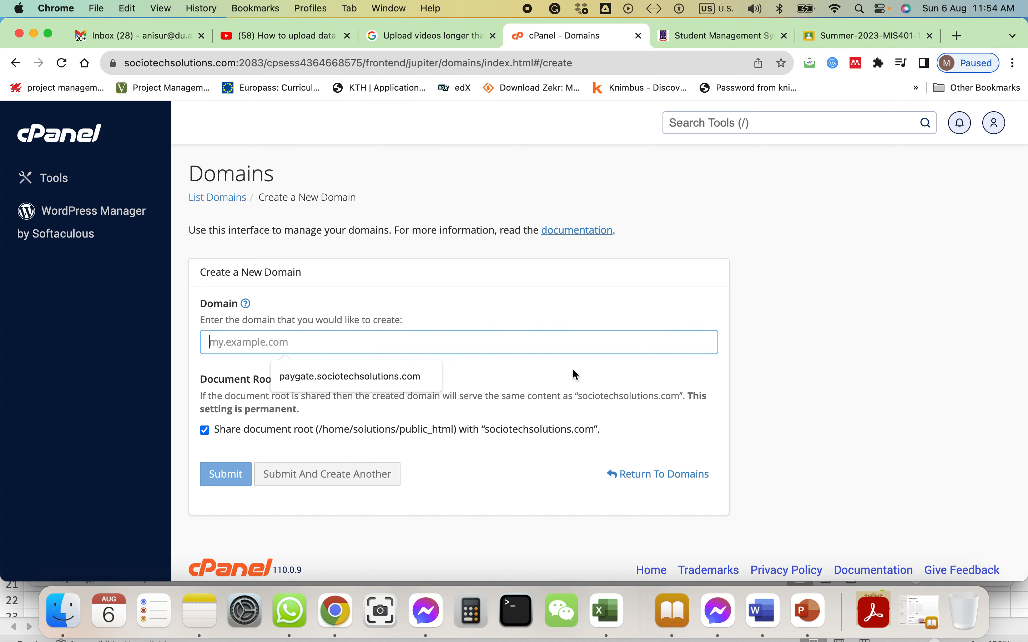
pyautogui.click(631, 475)
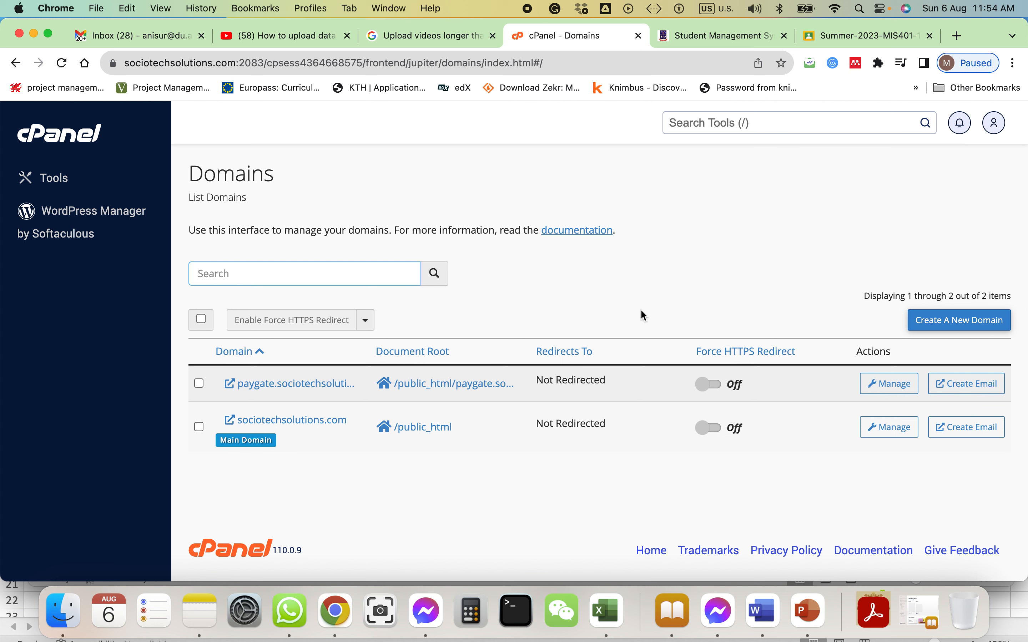
pyautogui.click(15, 63)
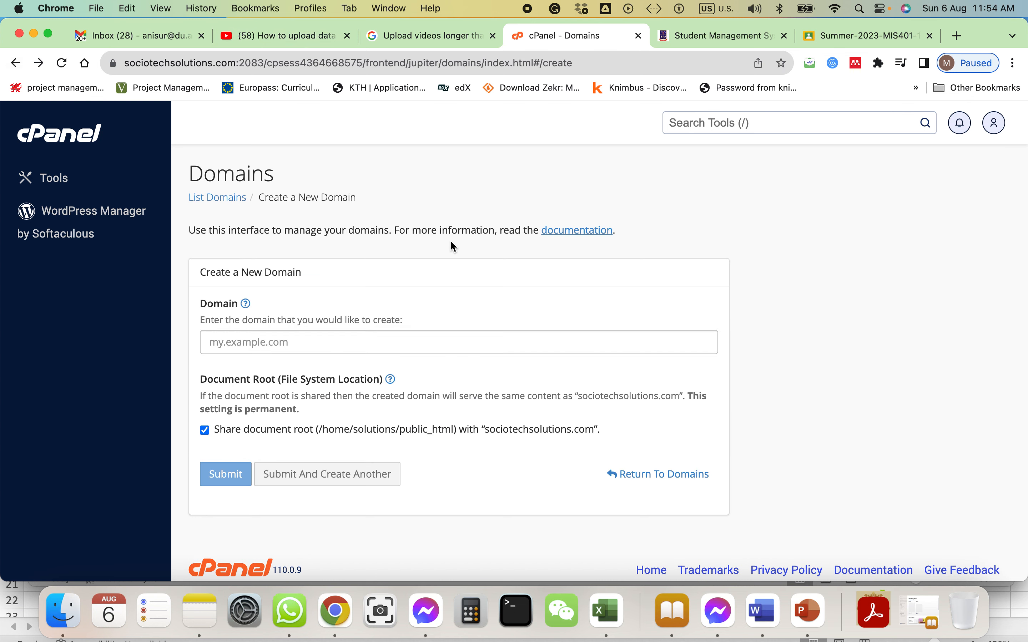
pyautogui.click(15, 64)
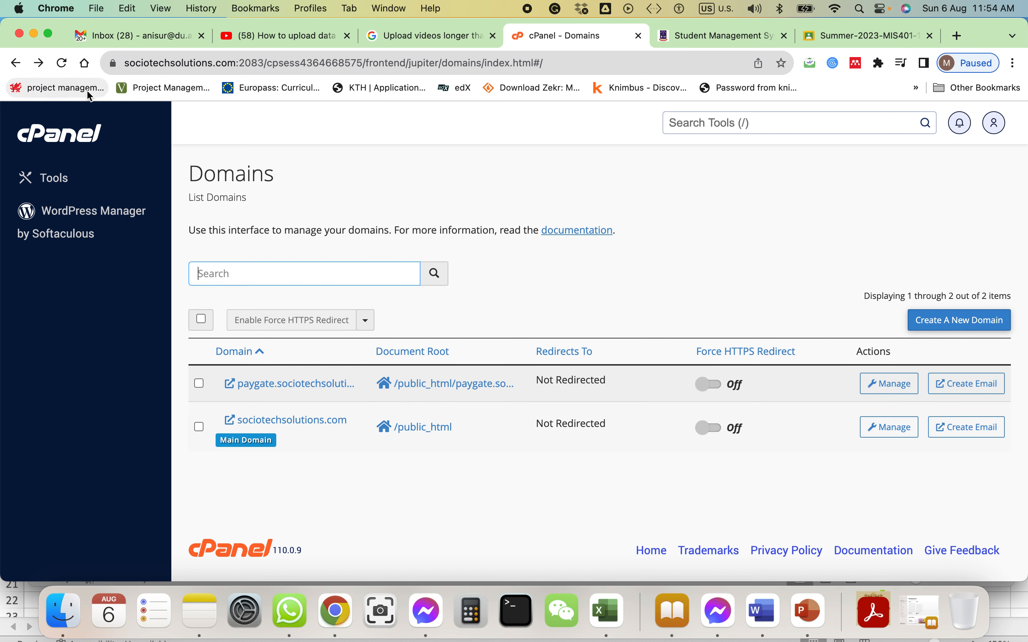
pyautogui.click(16, 63)
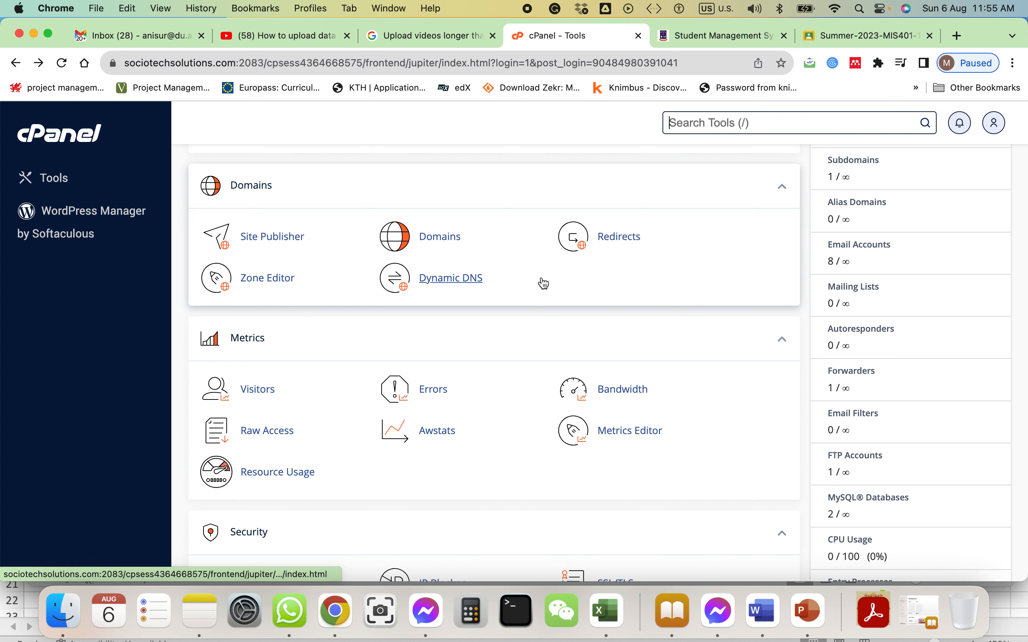
# Review the Resource Usage dashboard, current usage, snapshots and options, and return to the tools overview
pyautogui.scroll(-3, 543, 284)
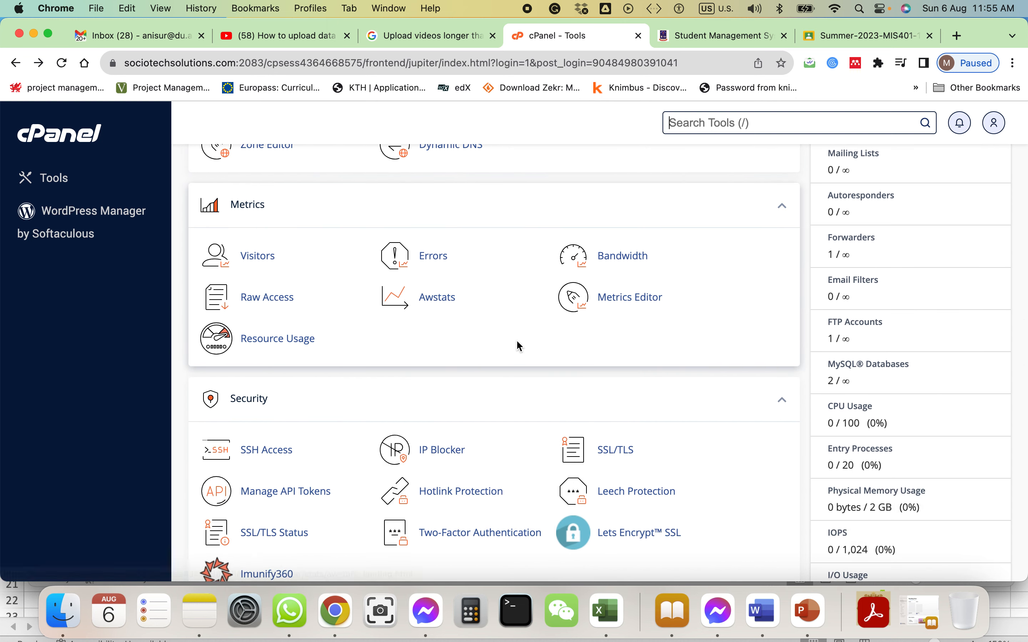
pyautogui.click(294, 343)
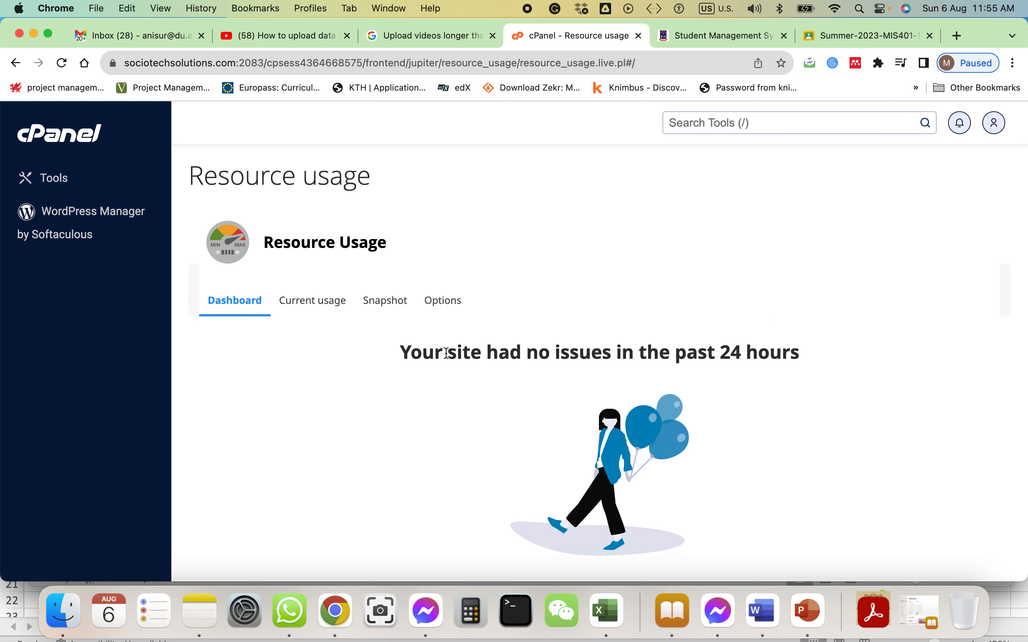
pyautogui.click(292, 301)
pyautogui.scroll(-3, 477, 391)
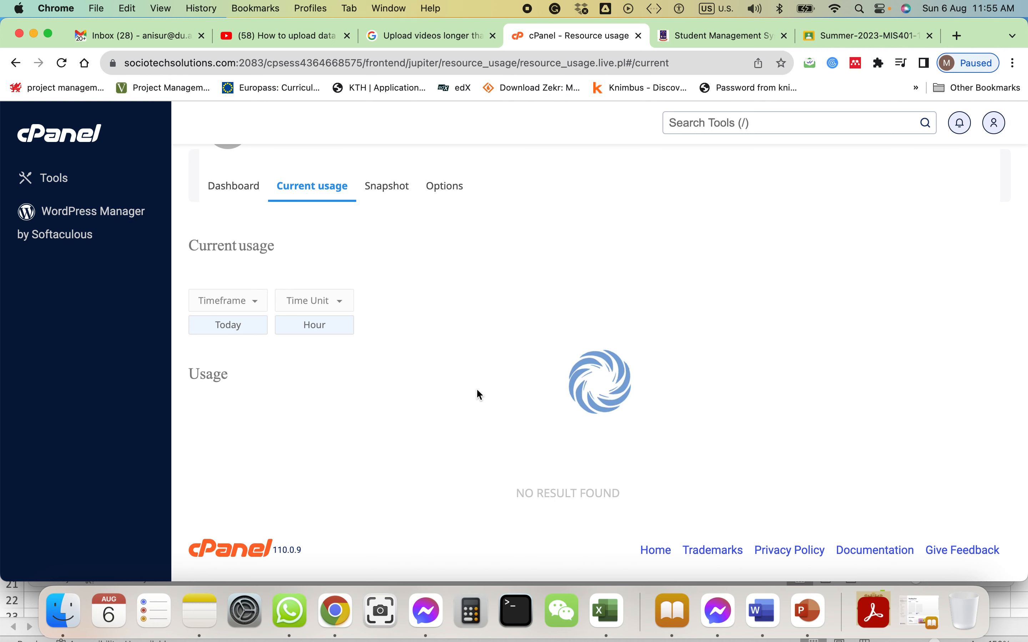
pyautogui.click(378, 188)
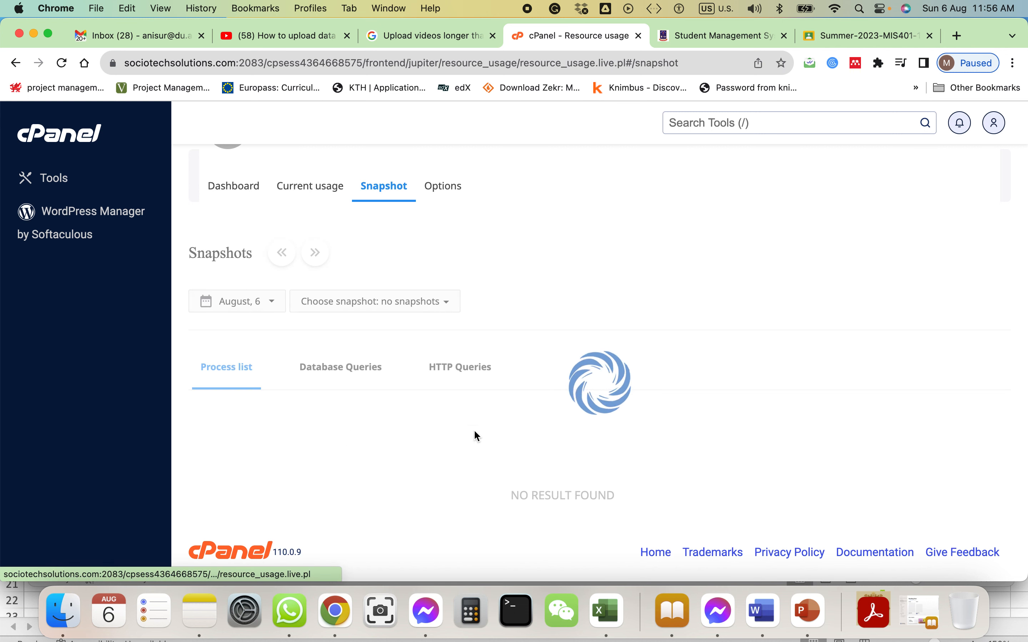
pyautogui.click(436, 195)
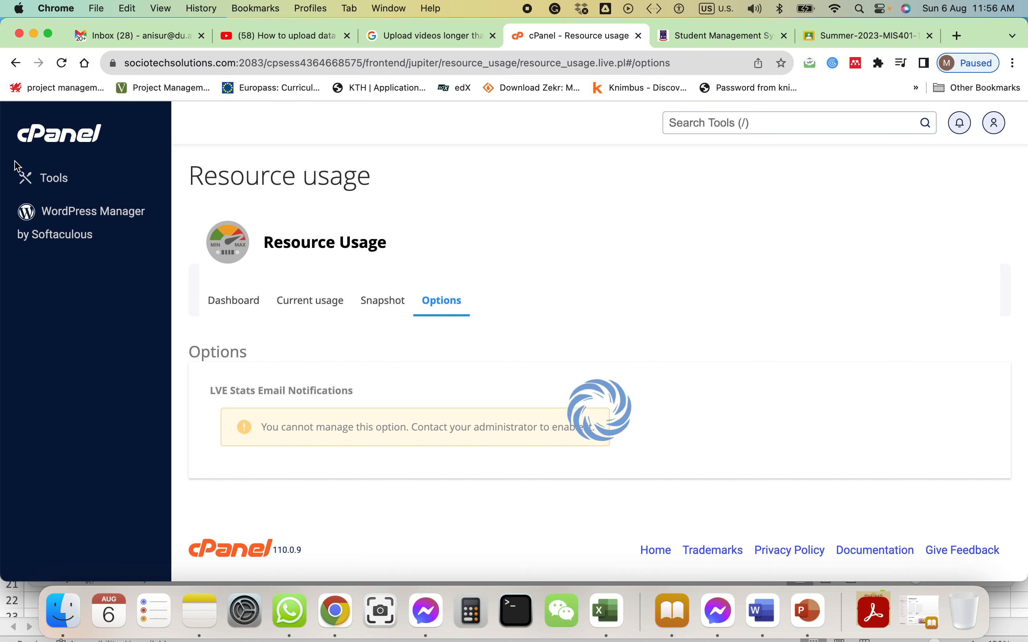
pyautogui.click(24, 177)
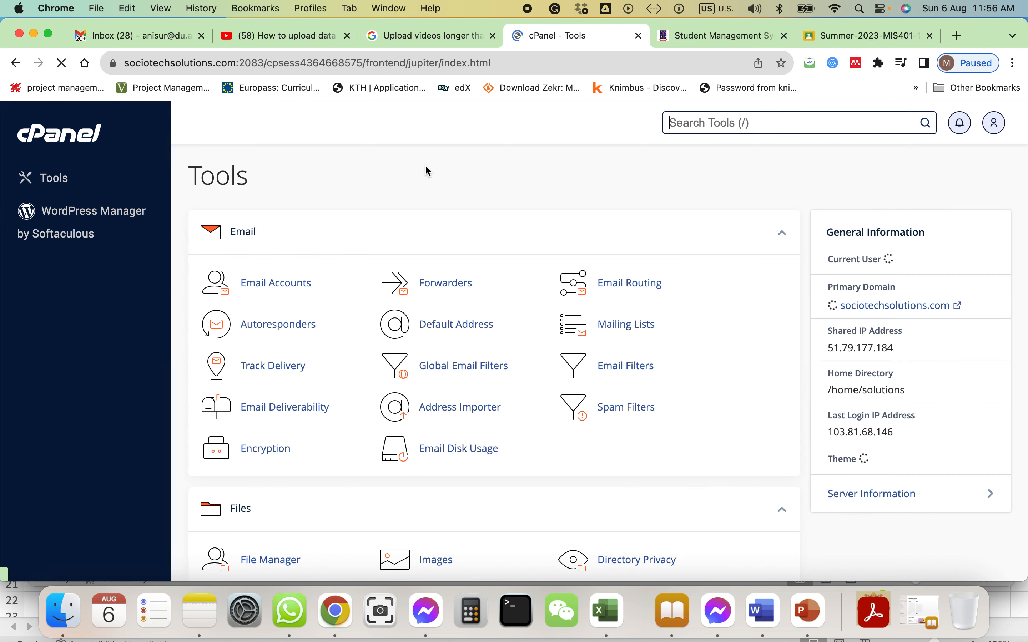
# Open the Errors page from the Metrics tools to check the website's latest error log messages
pyautogui.scroll(-15, 601, 333)
pyautogui.scroll(-6, 603, 333)
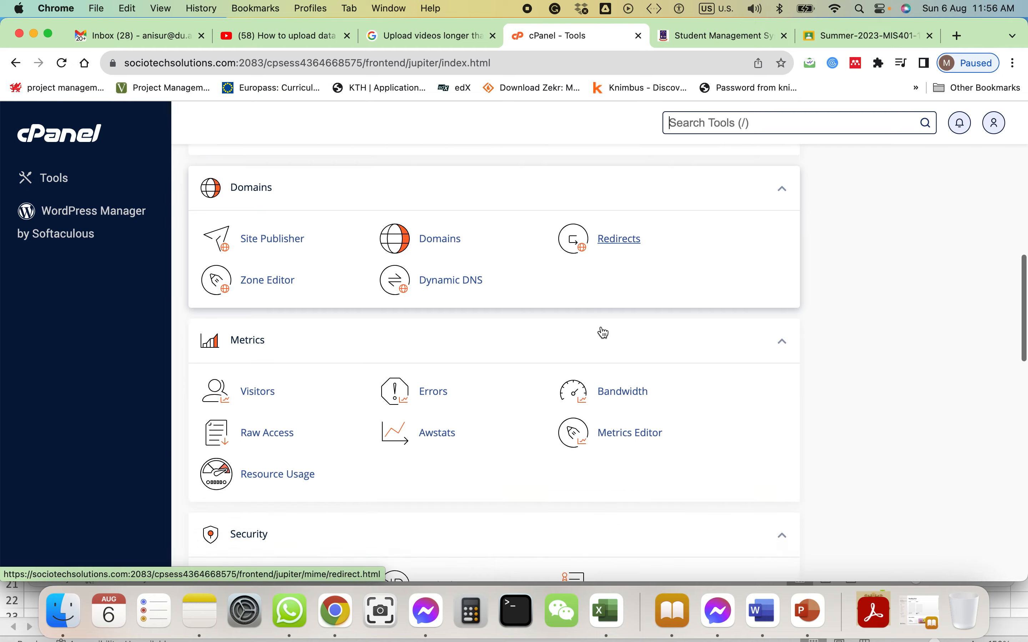
pyautogui.click(441, 236)
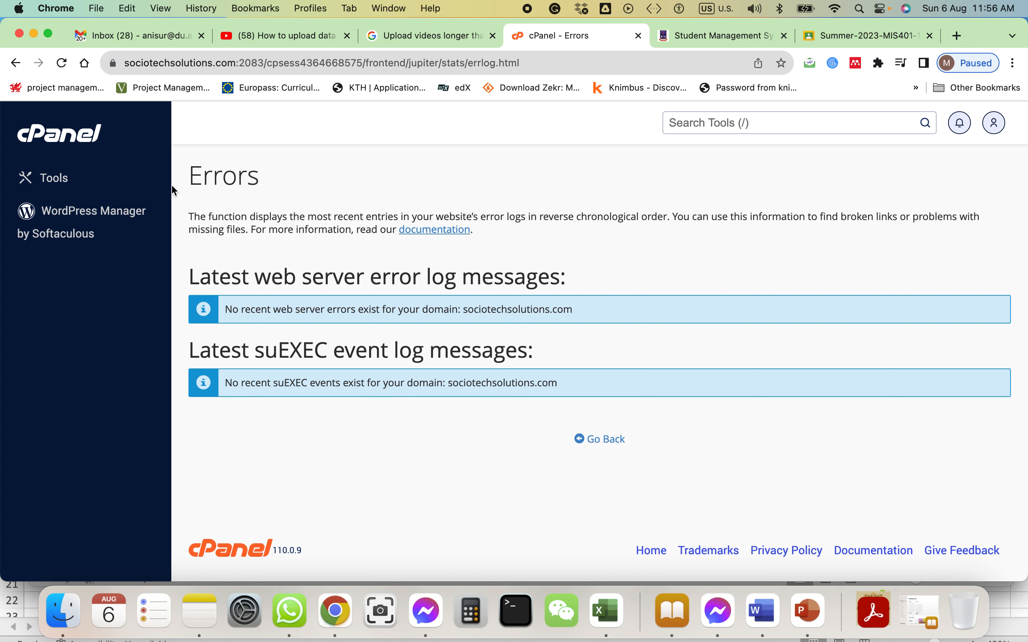
# Leave the Errors page, review the Bandwidth page's daily, weekly and yearly usage charts, and return to the tools overview
pyautogui.click(16, 63)
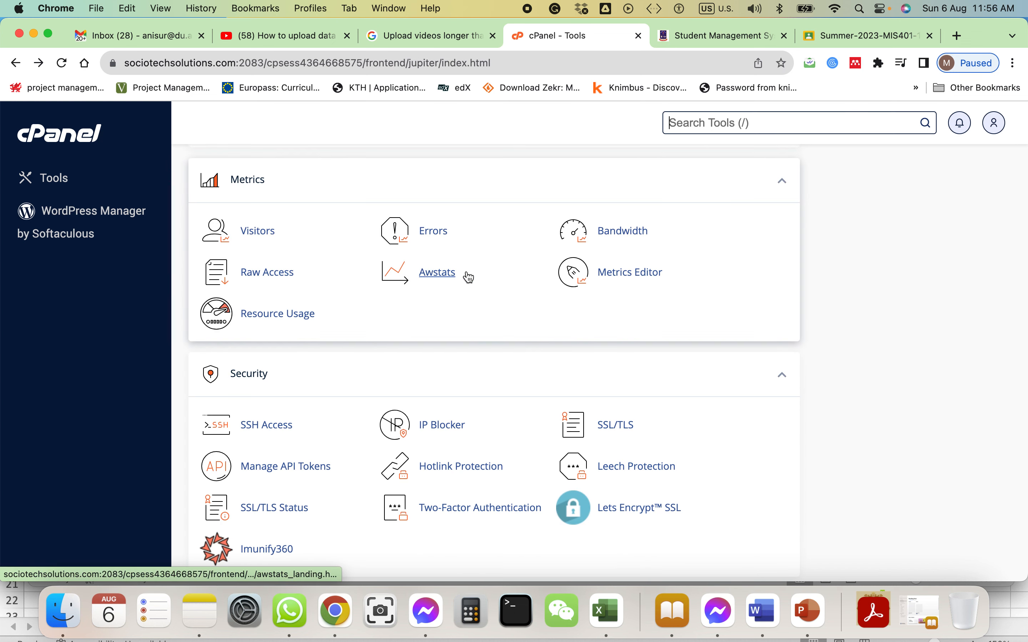
pyautogui.click(636, 237)
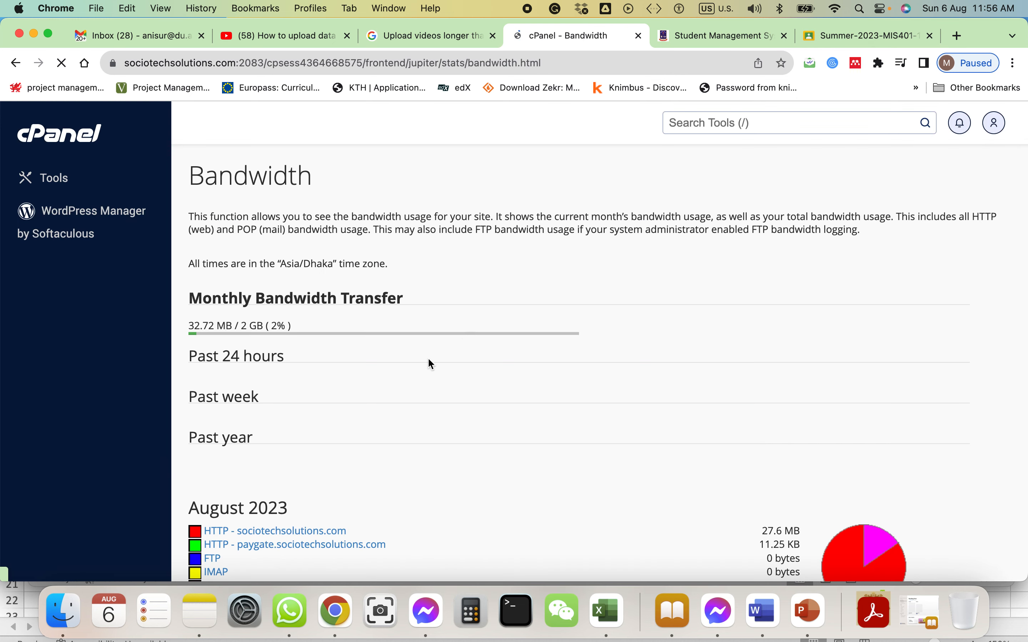
pyautogui.scroll(-8, 429, 361)
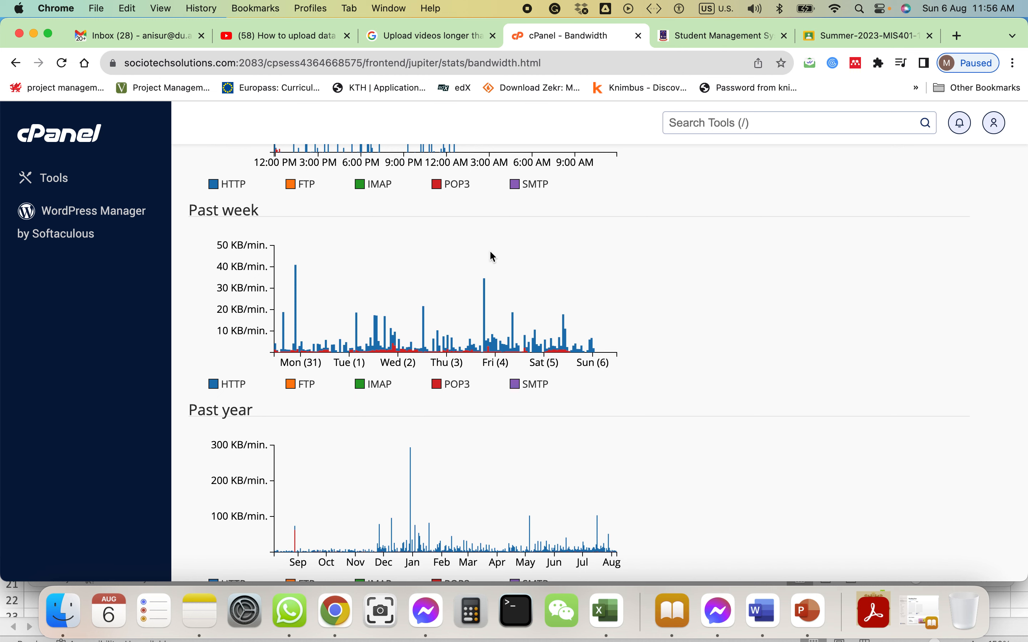
pyautogui.scroll(8, 492, 256)
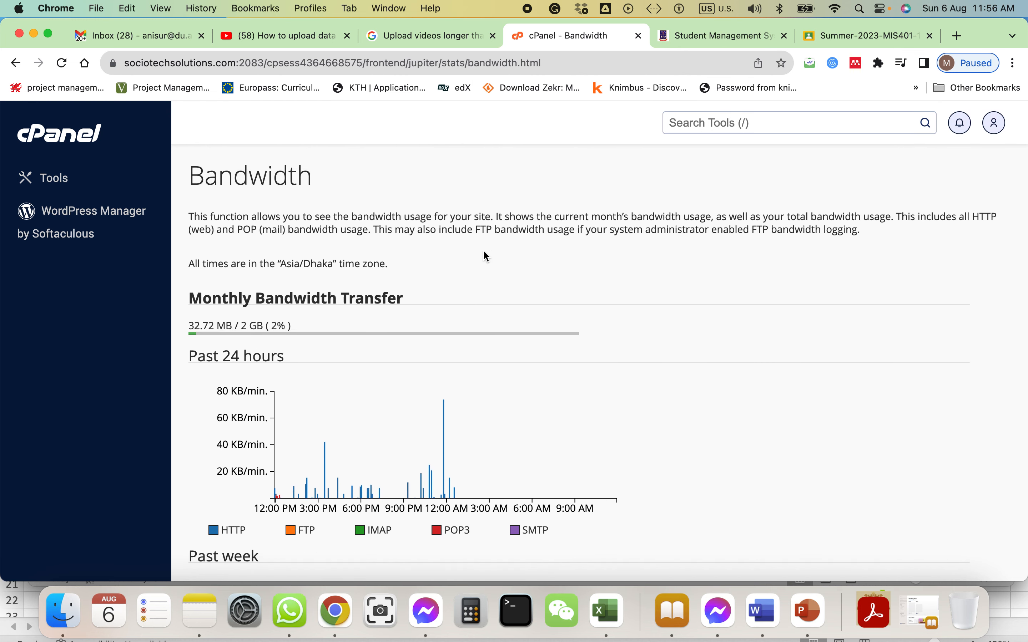
pyautogui.click(15, 62)
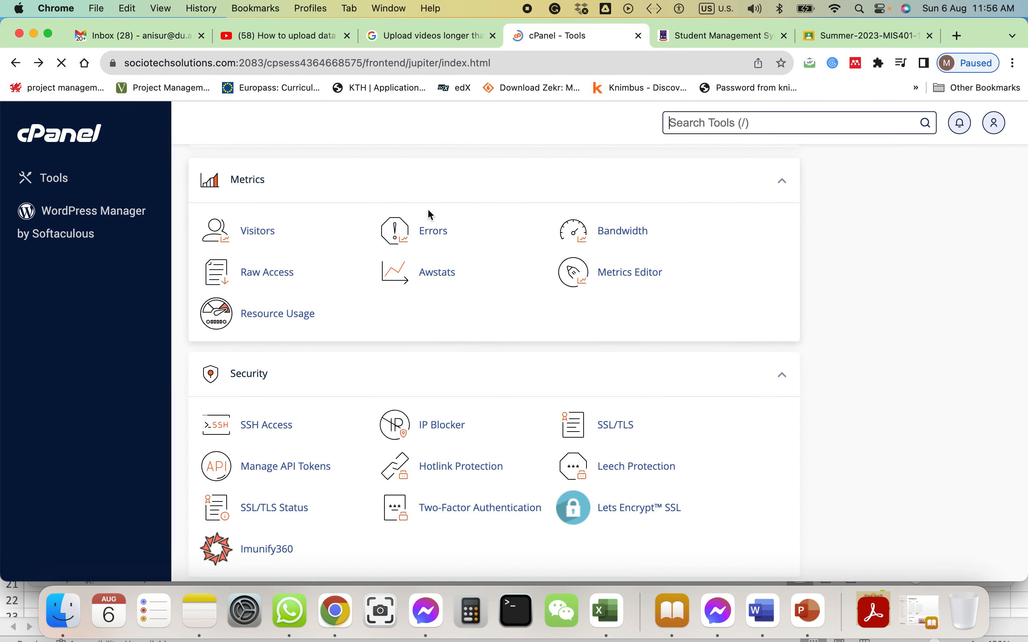
# Look through the Security, Software, Advanced, Preferences and Softaculous Apps Installer sections of the tools overview
pyautogui.scroll(-4, 530, 340)
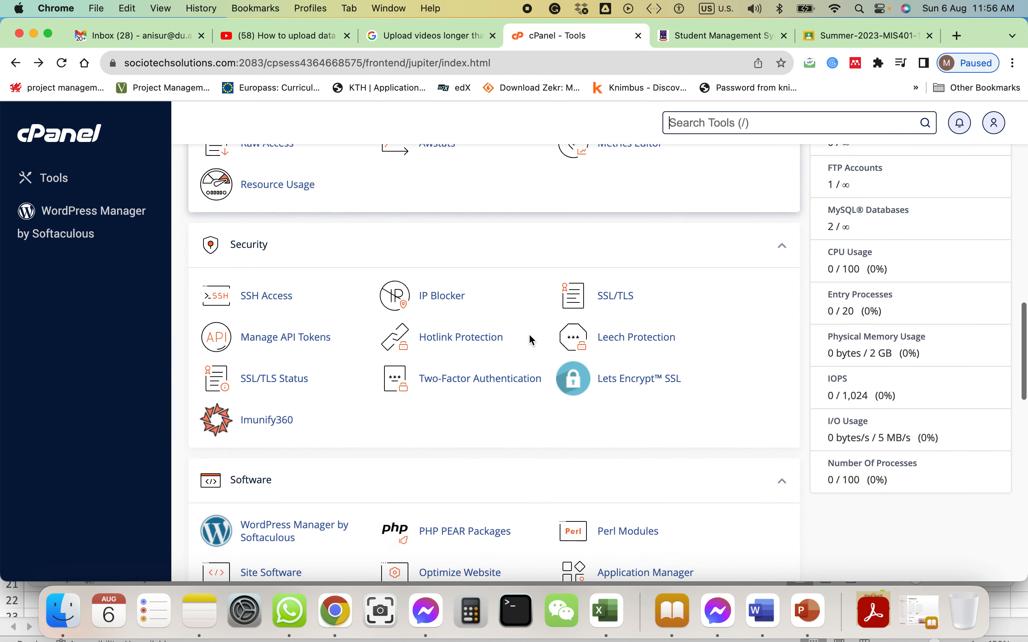
pyautogui.scroll(6, 491, 379)
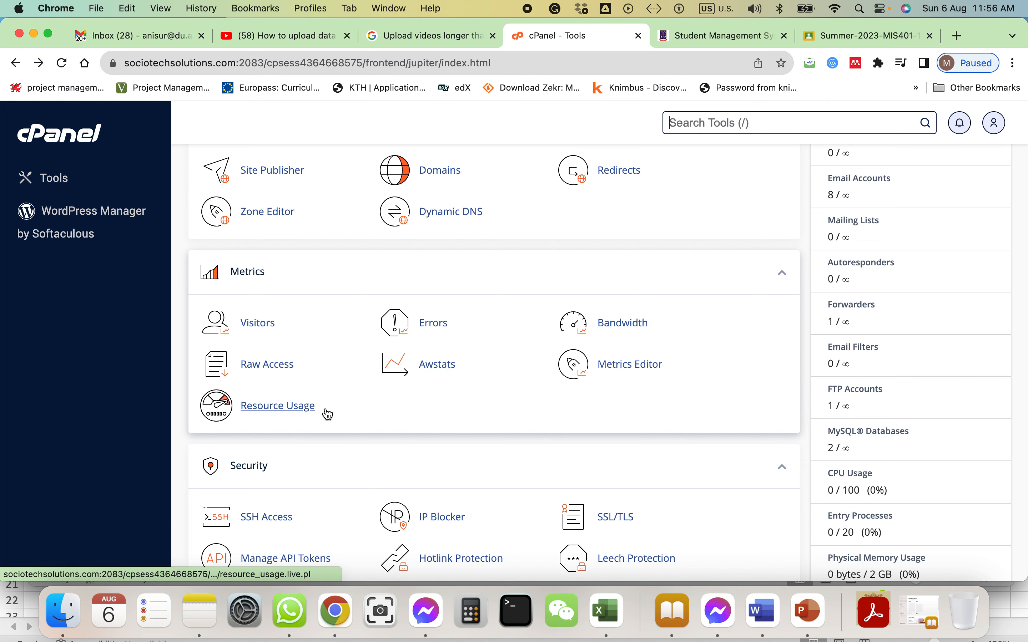
pyautogui.scroll(-6, 328, 415)
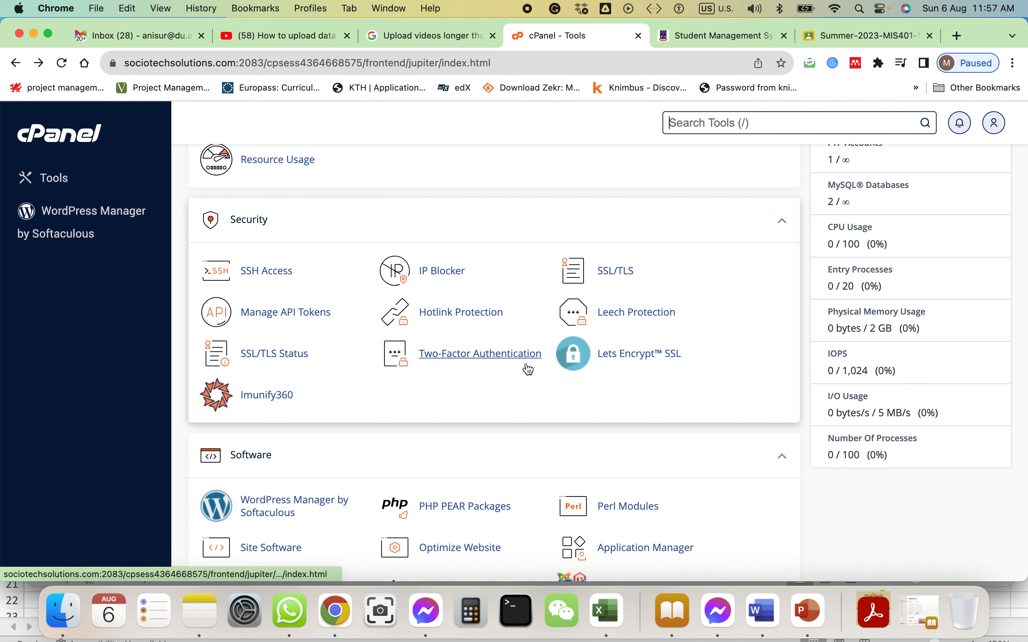
pyautogui.scroll(-5, 603, 425)
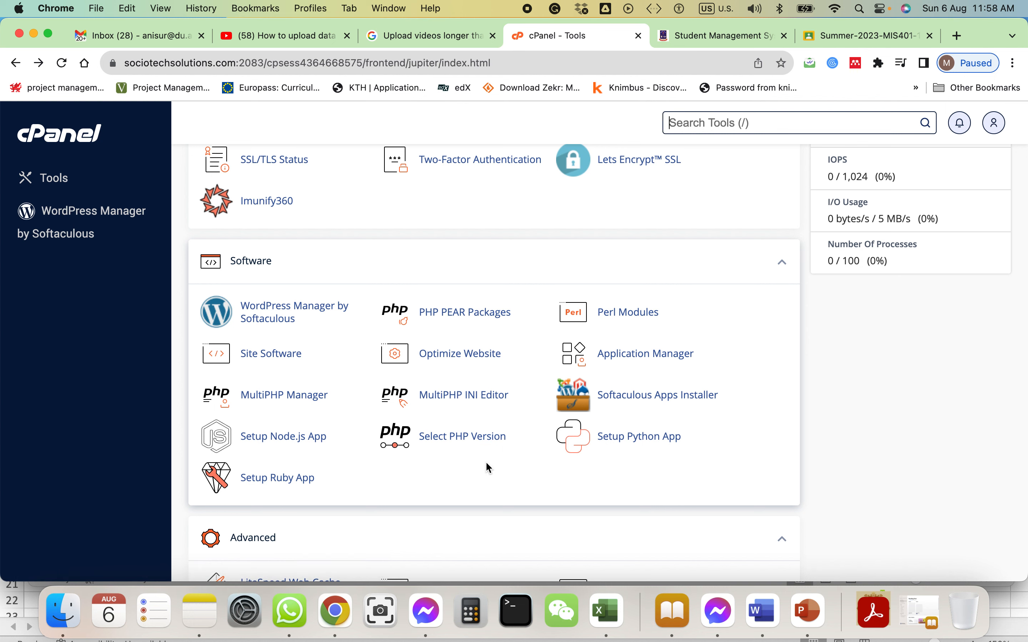
pyautogui.scroll(-10, 487, 463)
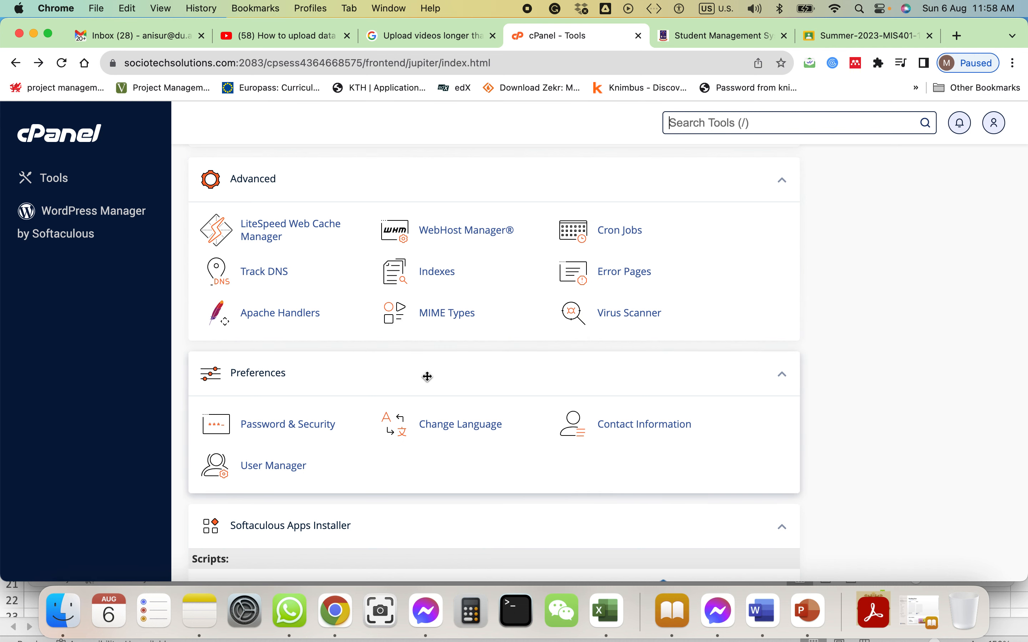
pyautogui.scroll(-5, 427, 376)
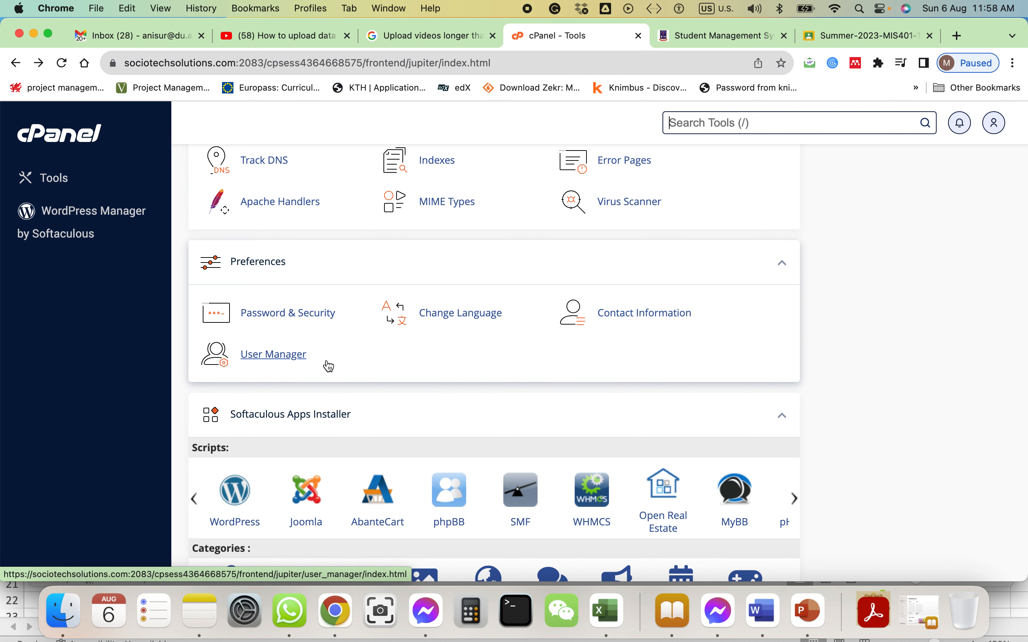
pyautogui.scroll(-3, 329, 367)
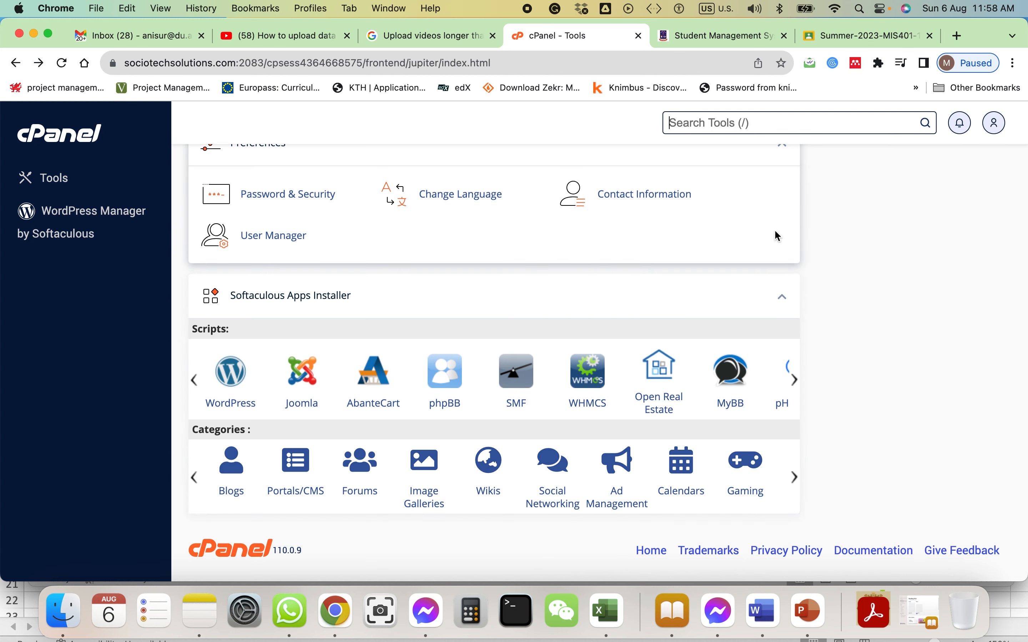
pyautogui.scroll(10, 774, 232)
pyautogui.scroll(15, 776, 236)
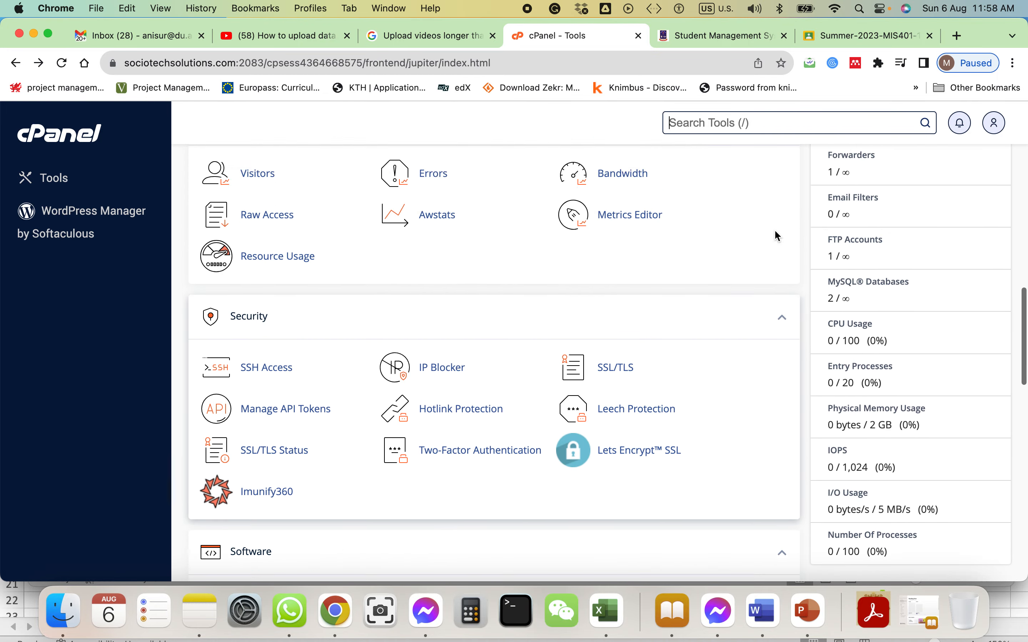
pyautogui.scroll(6, 775, 236)
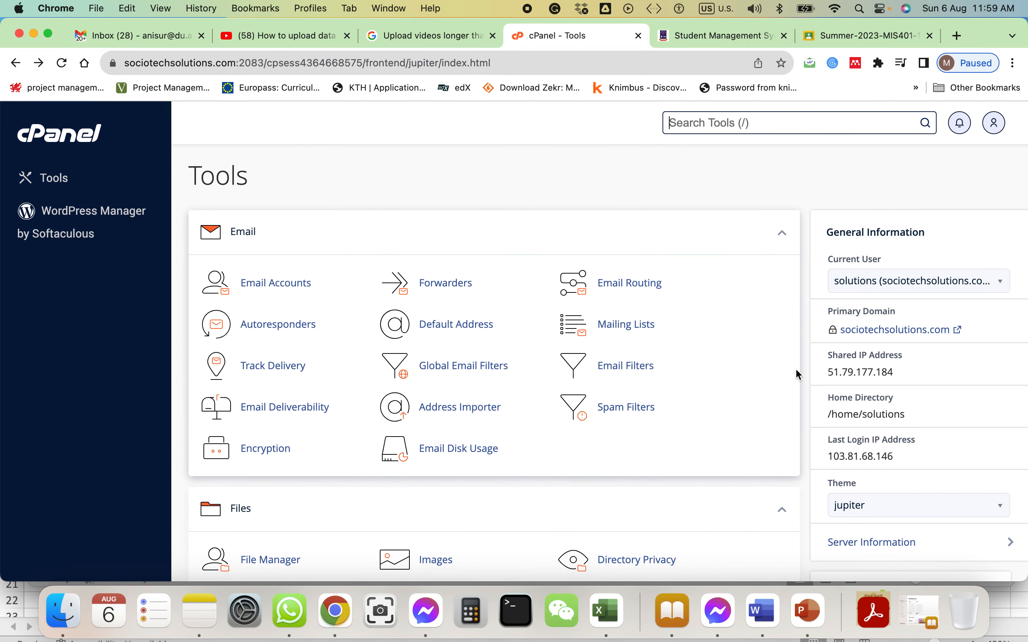
# Examine the account's General Information and Statistics, from primary domain and disk usage to email accounts, CPU and process limits
pyautogui.scroll(-5, 795, 368)
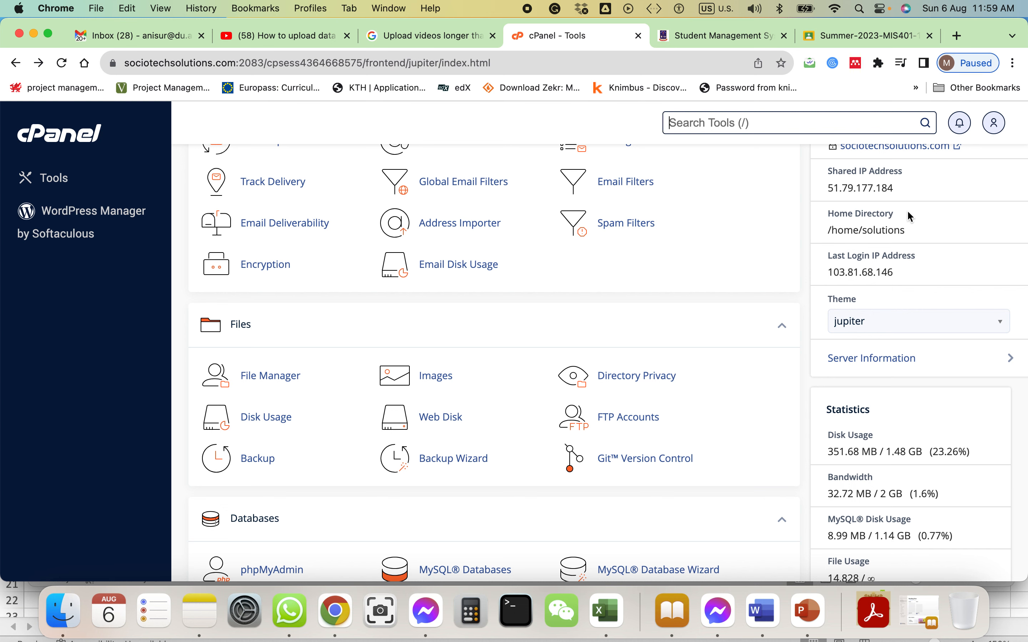
pyautogui.scroll(1, 907, 210)
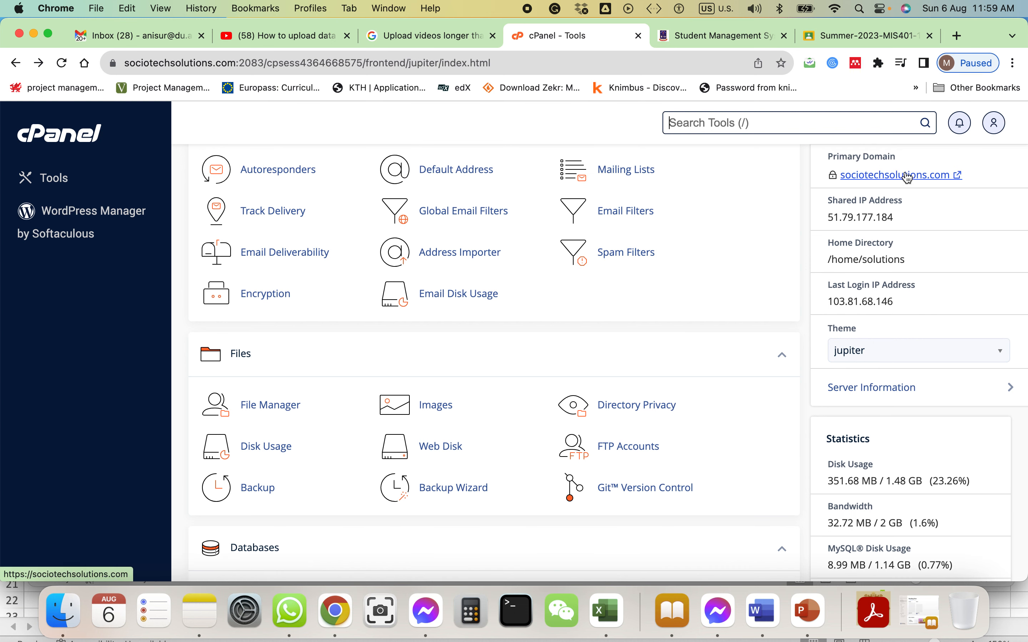
pyautogui.scroll(-2, 906, 305)
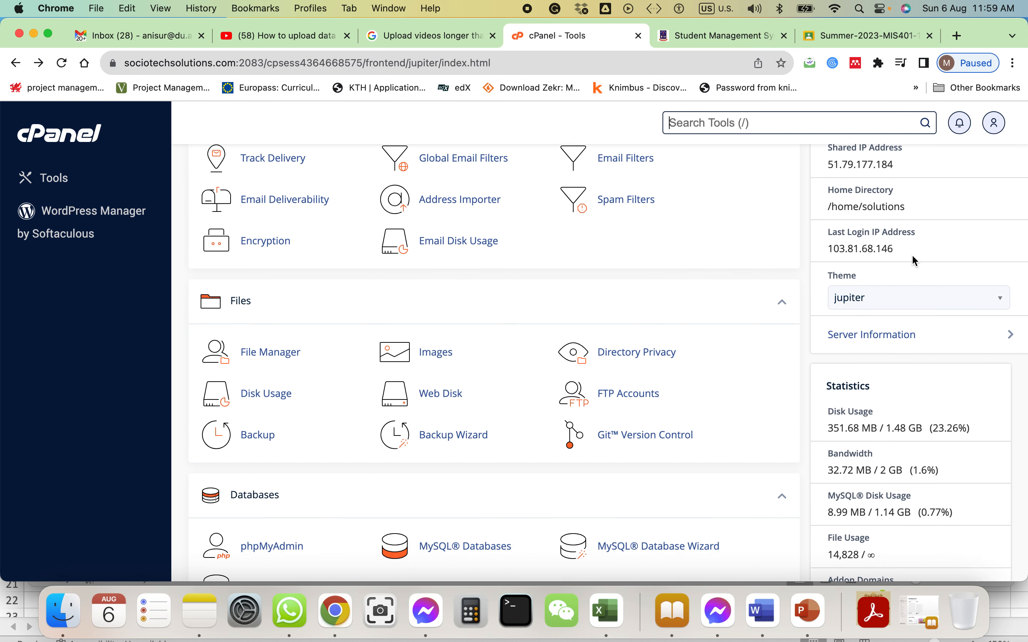
pyautogui.scroll(-5, 912, 254)
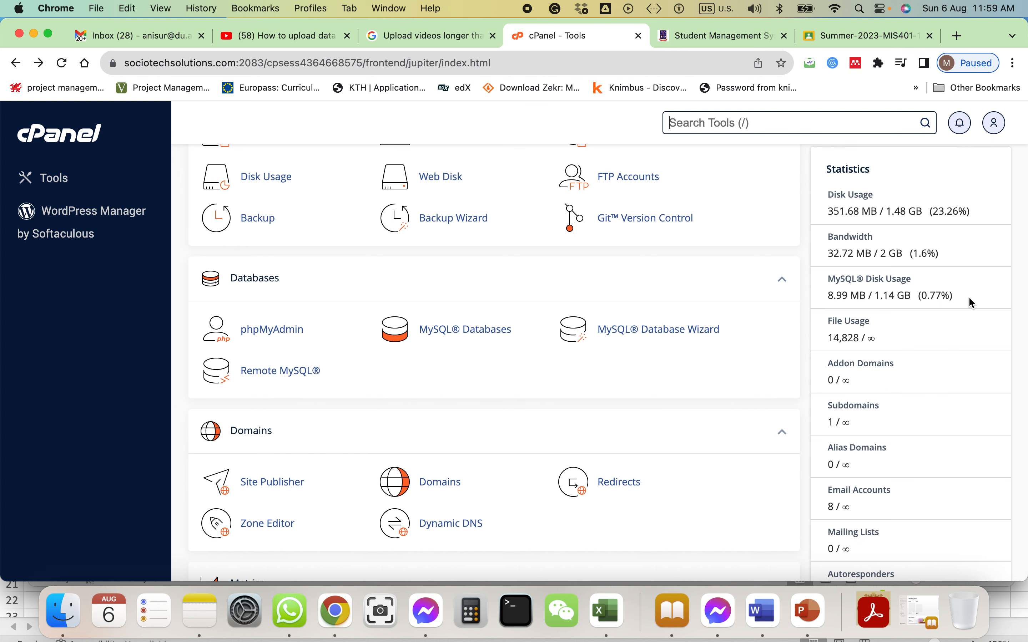
pyautogui.scroll(-3, 924, 337)
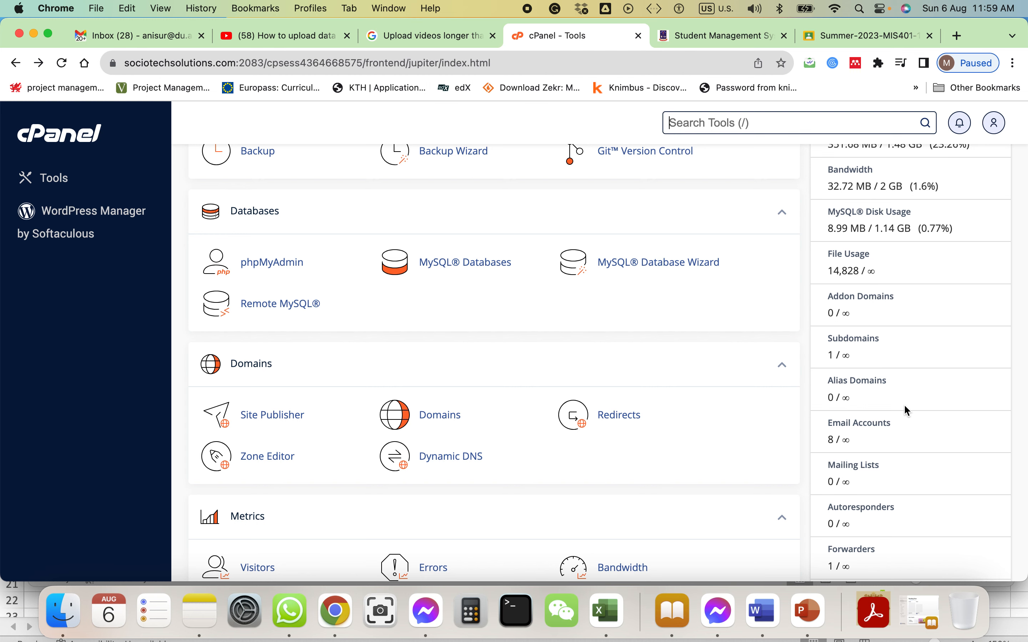
pyautogui.scroll(-4, 905, 408)
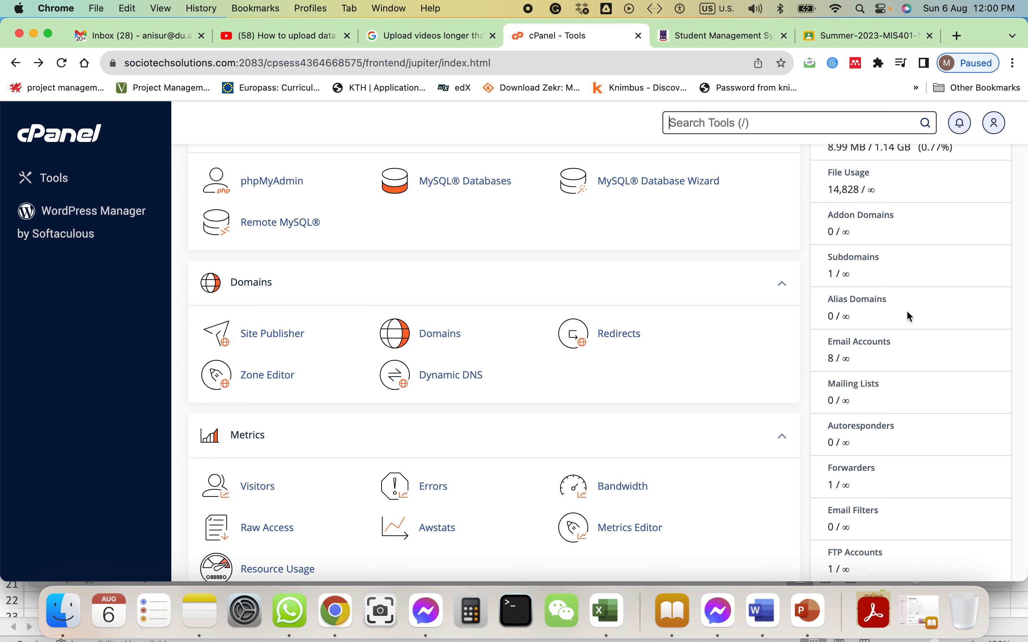
pyautogui.scroll(-5, 919, 349)
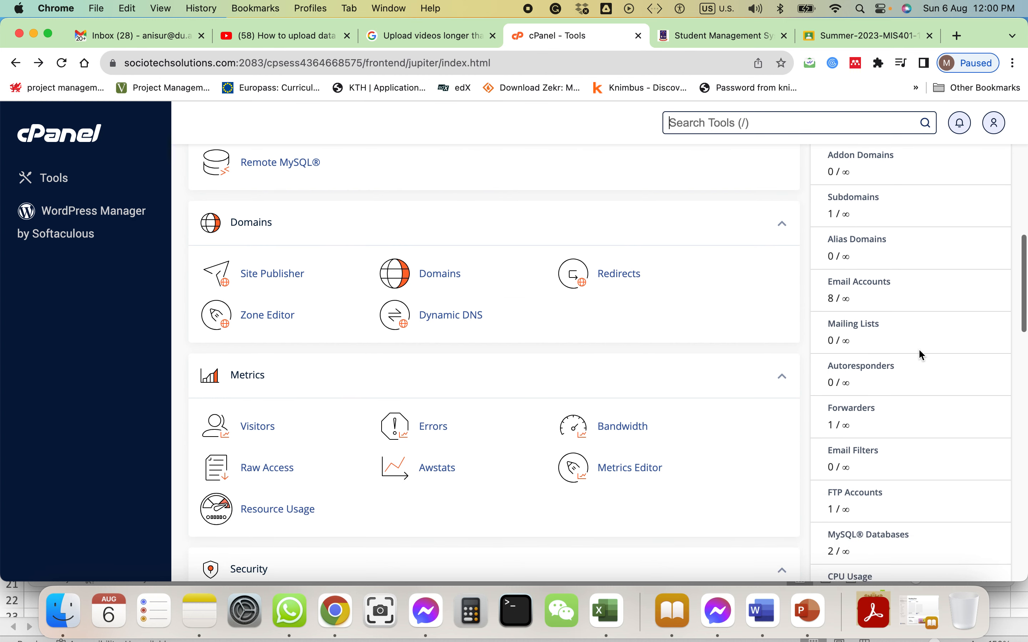
pyautogui.scroll(-1, 919, 348)
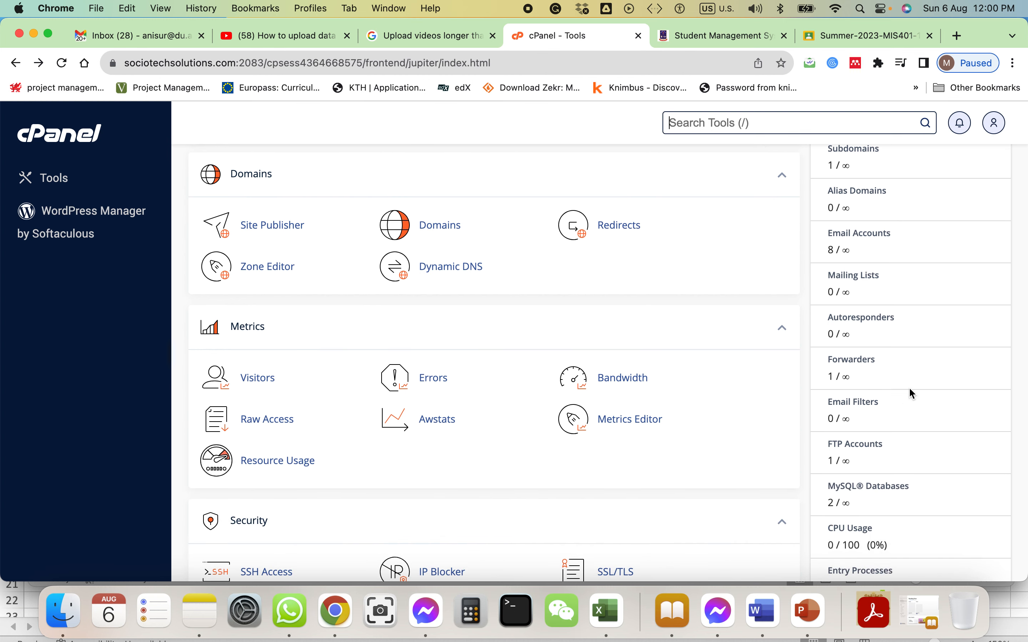
pyautogui.scroll(-3, 910, 389)
pyautogui.scroll(-5, 908, 397)
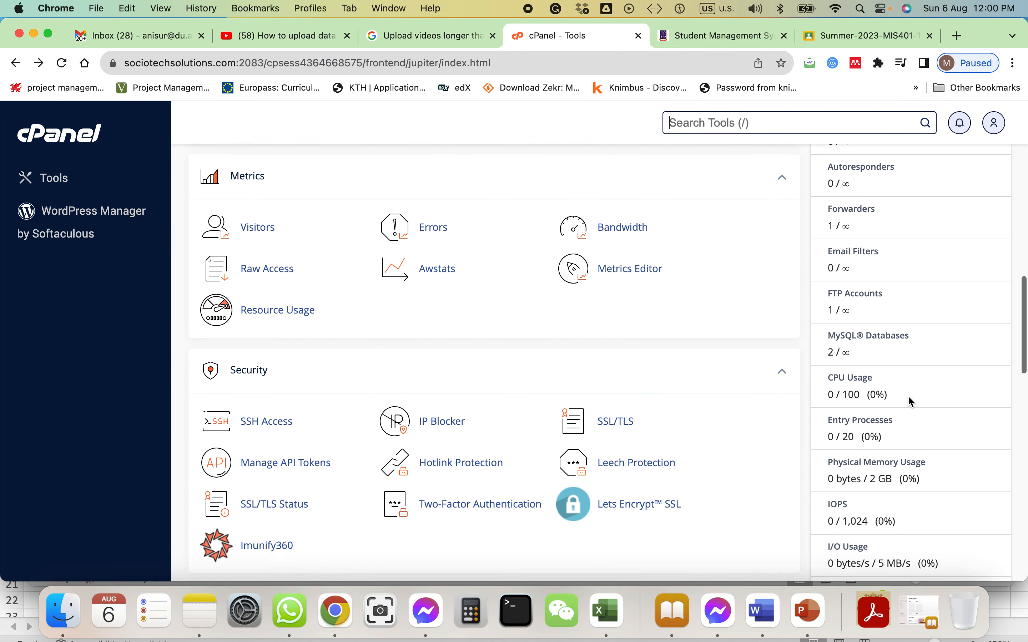
pyautogui.scroll(-4, 907, 395)
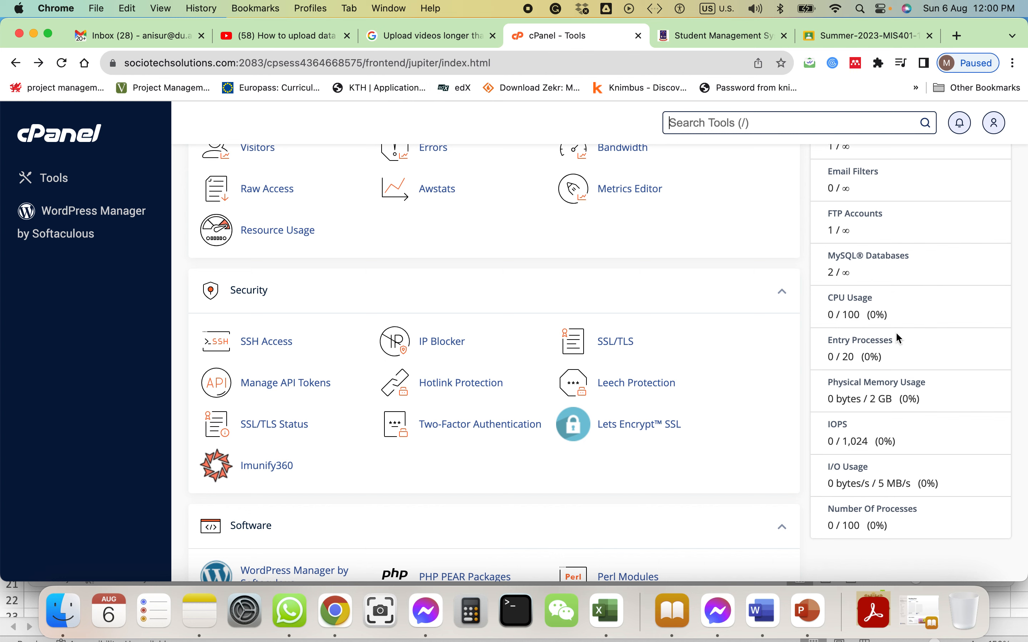
pyautogui.scroll(5, 896, 332)
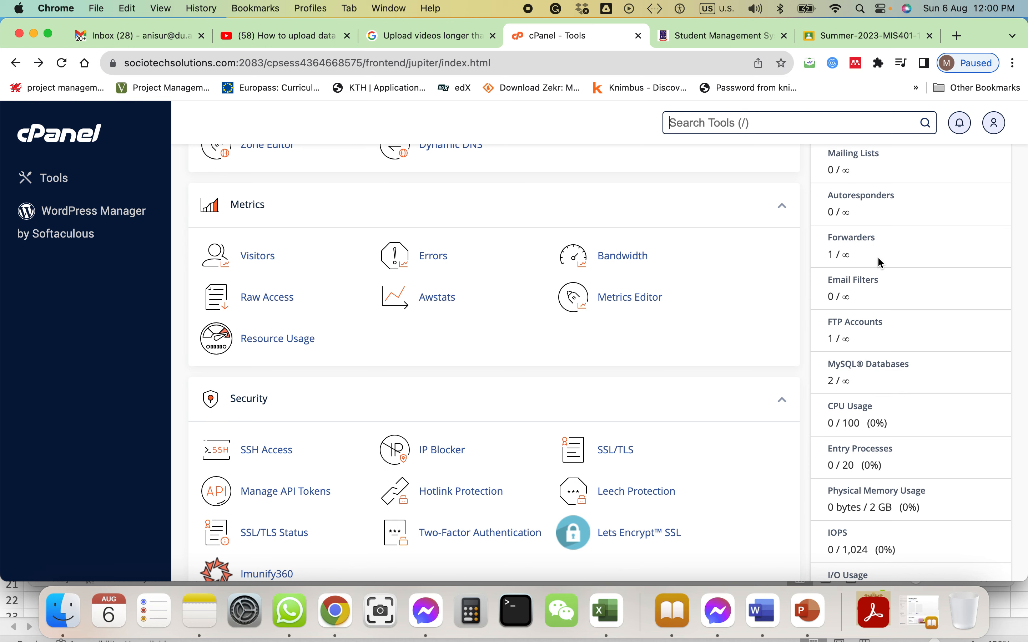
pyautogui.scroll(15, 877, 257)
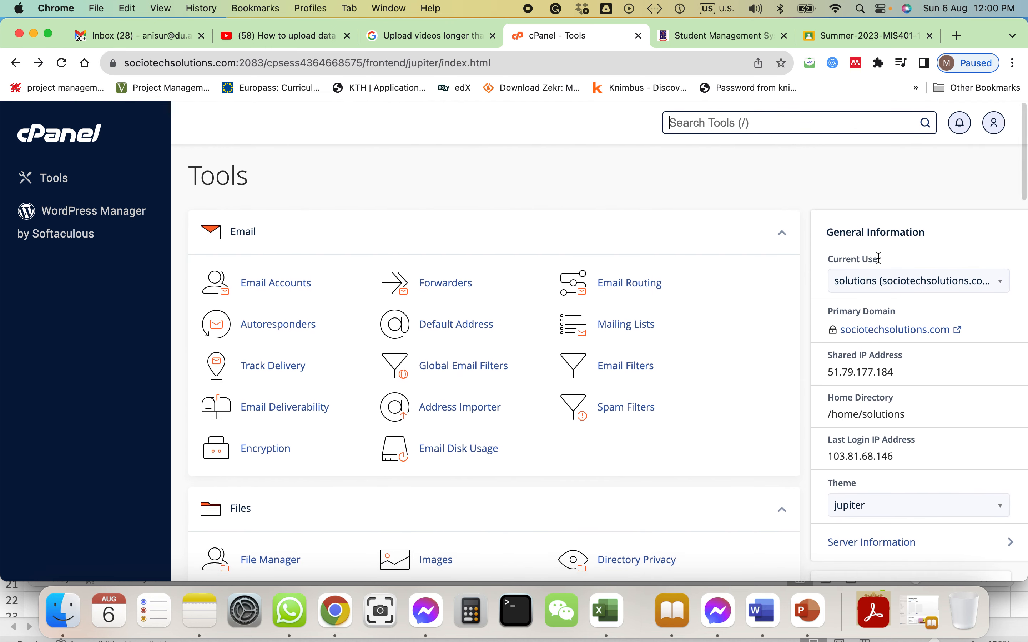